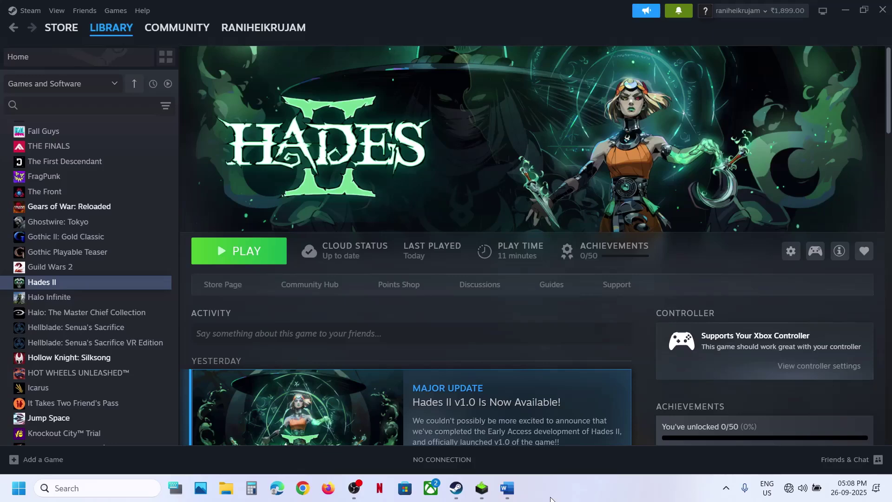
# Step: Switch Hades II's Steam Input override to Disable, then back to Enable Steam Input
pyautogui.click(515, 499)
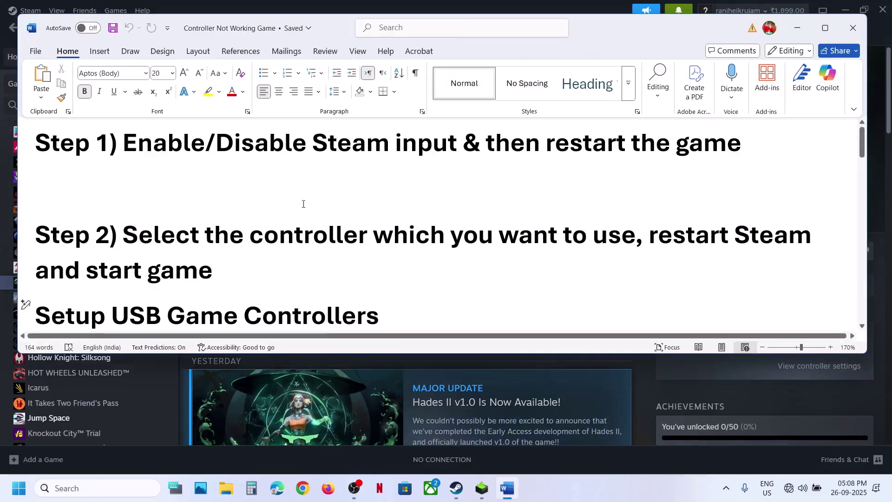
pyautogui.click(646, 378)
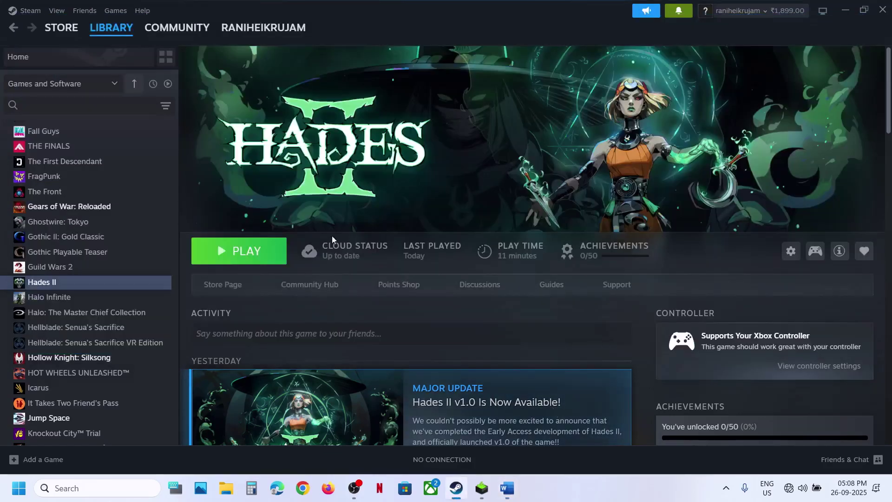
pyautogui.rightClick(106, 282)
pyautogui.click(143, 365)
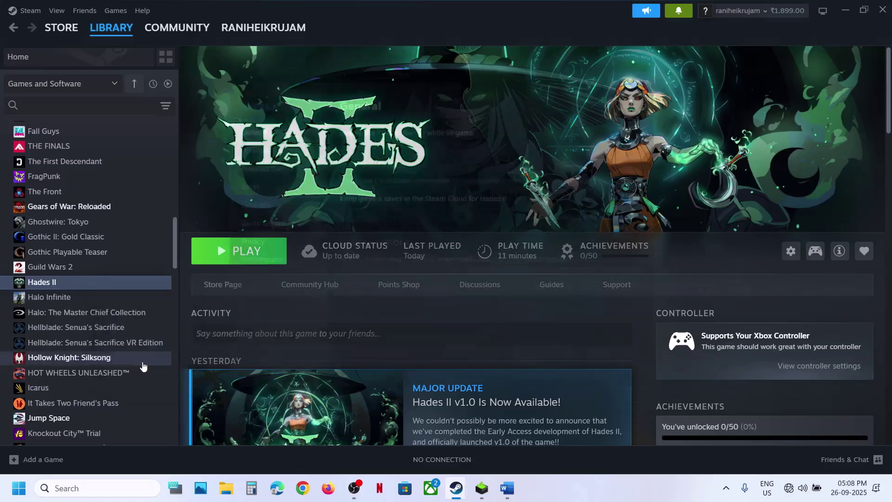
pyautogui.click(250, 203)
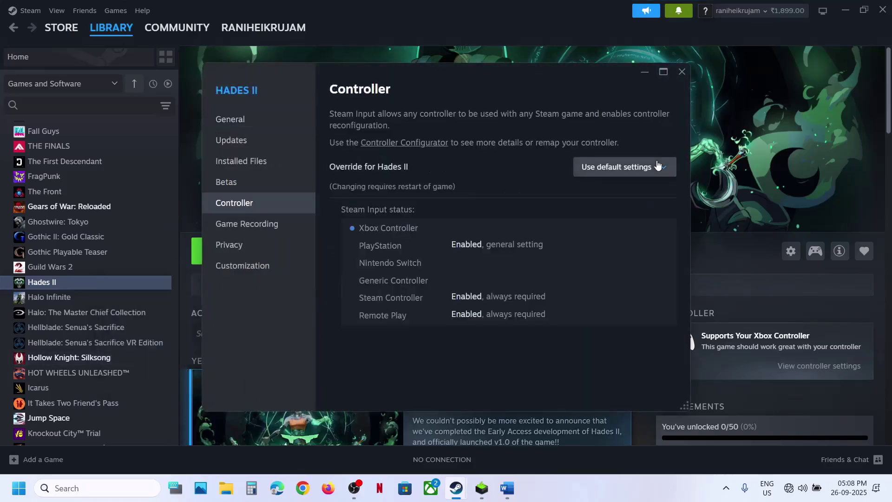
pyautogui.click(640, 170)
pyautogui.click(602, 195)
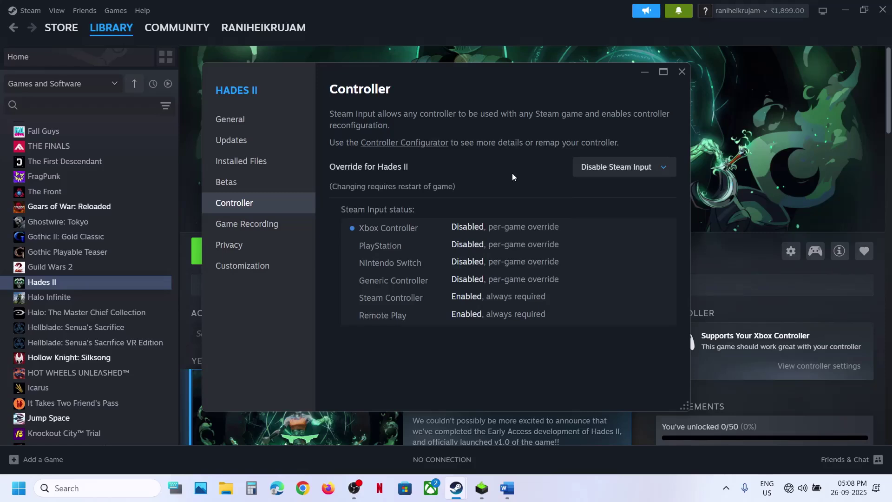
pyautogui.click(584, 167)
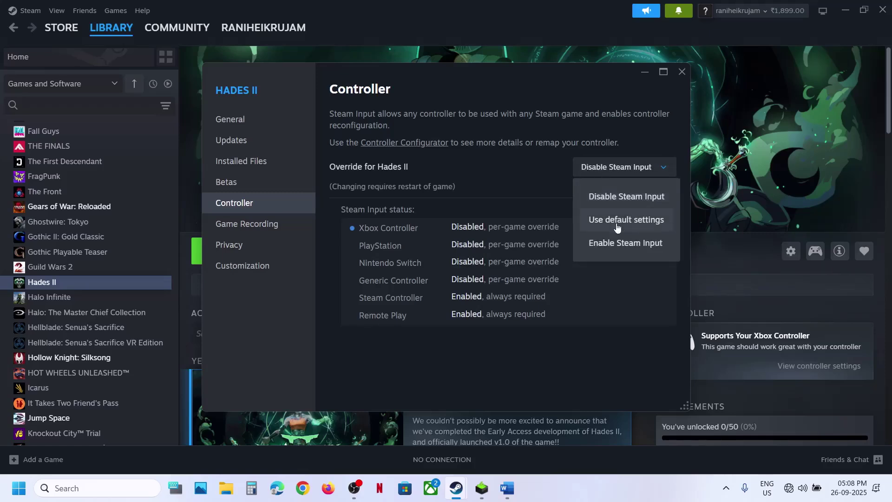
pyautogui.click(604, 245)
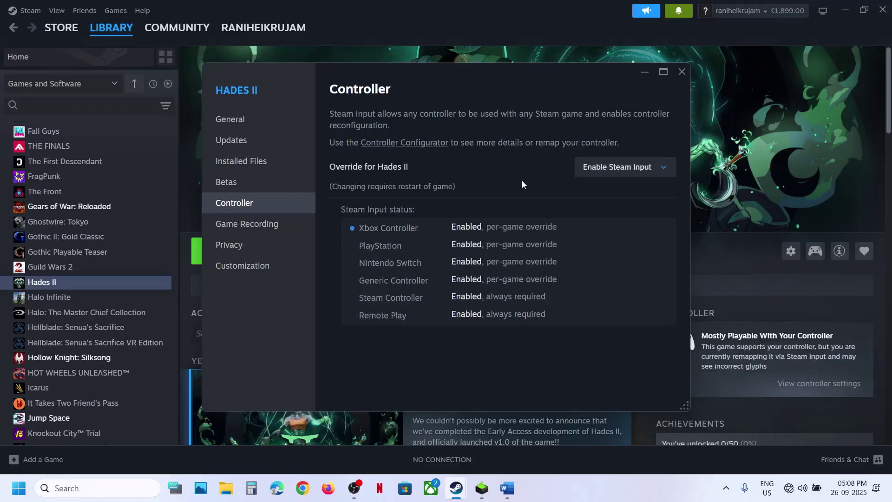
pyautogui.click(682, 71)
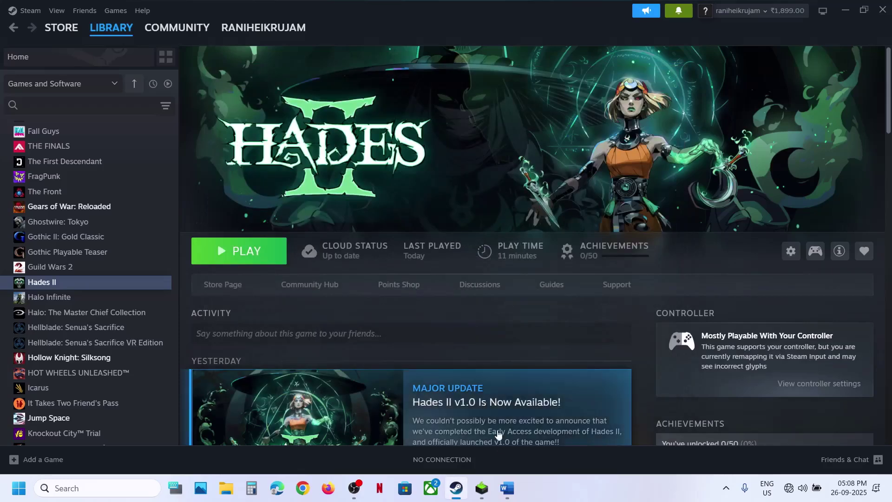
# Step: Scroll the Controller Not Working Game notes to Step 2 and select the Setup USB Game Controllers heading
pyautogui.click(507, 489)
pyautogui.scroll(-2, 217, 214)
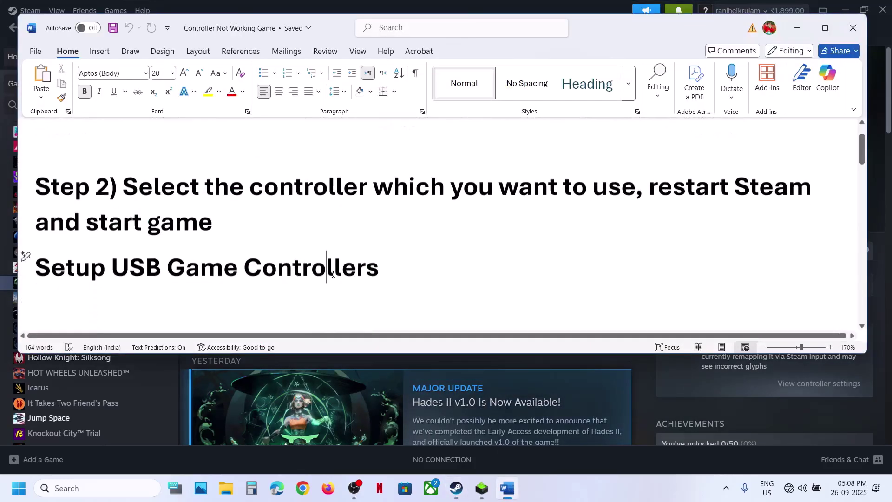
pyautogui.moveTo(213, 219); pyautogui.dragTo(499, 187)
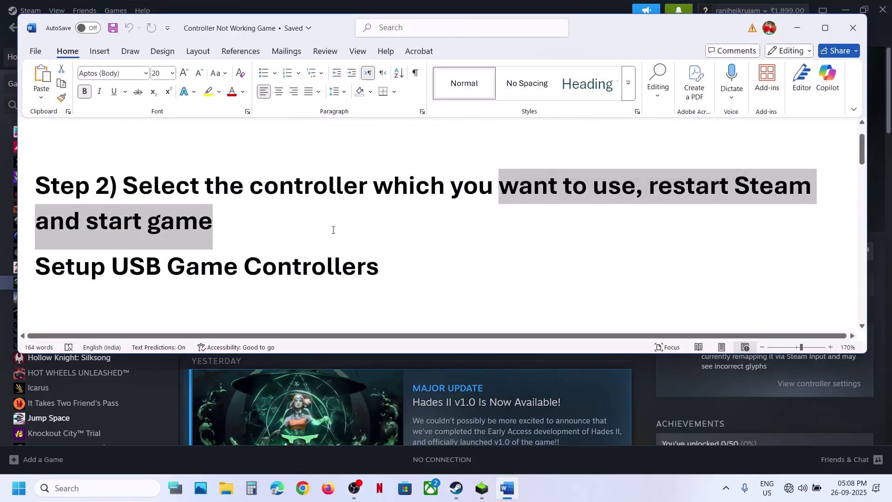
pyautogui.click(521, 187)
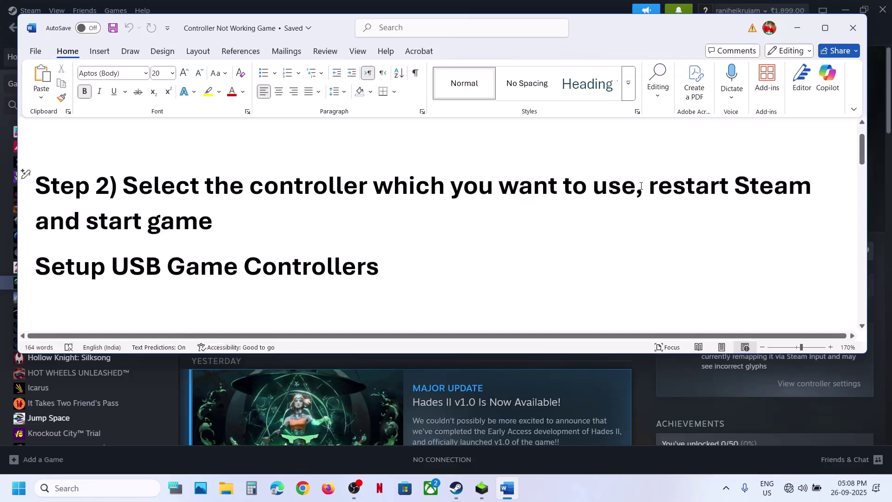
pyautogui.moveTo(641, 186); pyautogui.dragTo(338, 233)
pyautogui.click(303, 241)
pyautogui.moveTo(387, 260); pyautogui.dragTo(59, 259)
pyautogui.hotkey('ctrl', 'c')
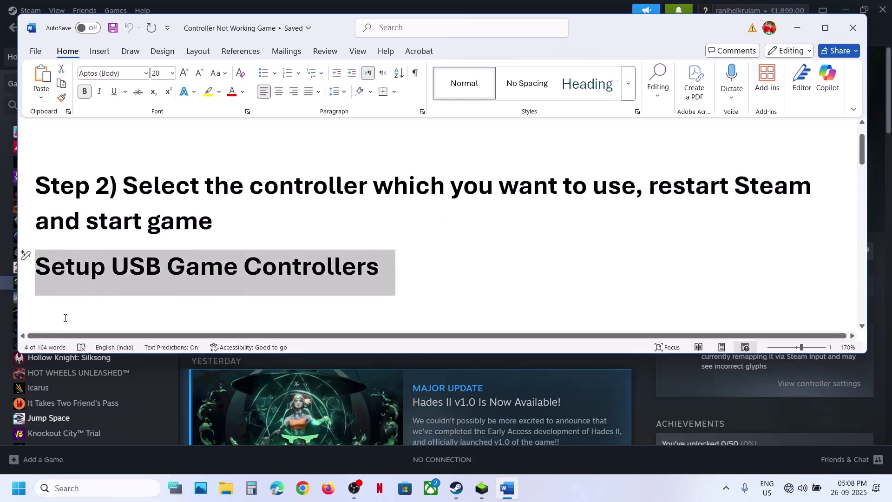
# Step: Search Windows for 'USB Game Controllers' and open the Set up USB game controllers result
pyautogui.click(64, 487)
pyautogui.hotkey('ctrl', 'v')
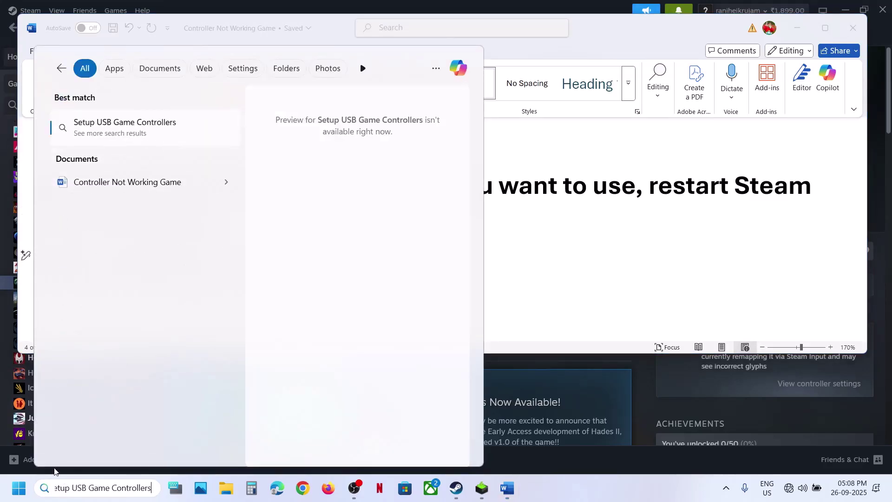
pyautogui.moveTo(73, 487); pyautogui.dragTo(55, 487)
pyautogui.press('BackSpace')
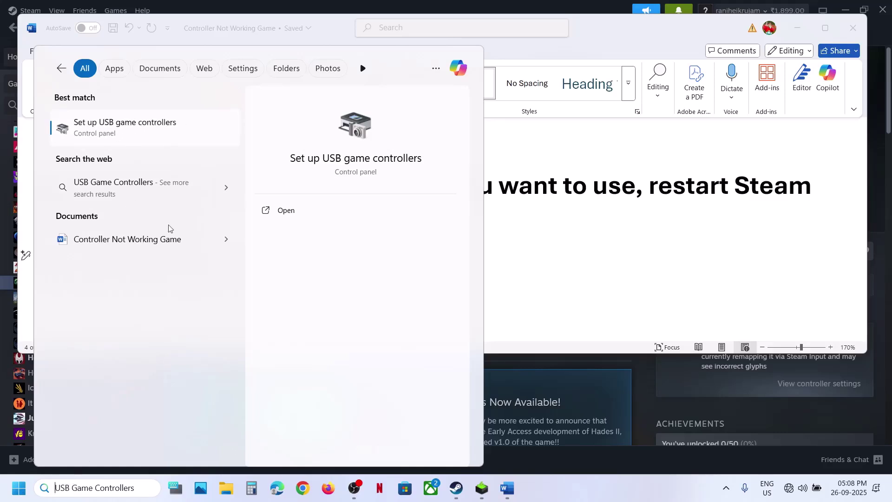
pyautogui.click(116, 127)
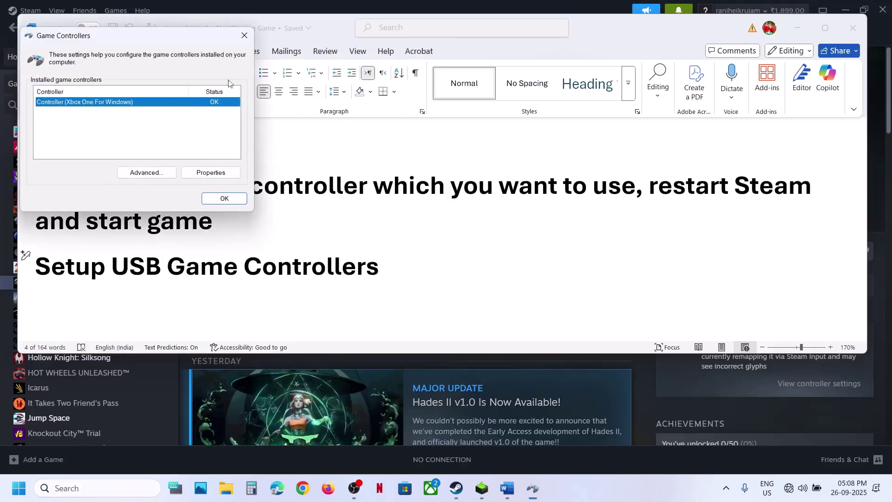
# Step: Make Controller (Xbox One For Windows) the preferred device under Advanced, then close Game Controllers
pyautogui.moveTo(175, 40); pyautogui.dragTo(382, 178)
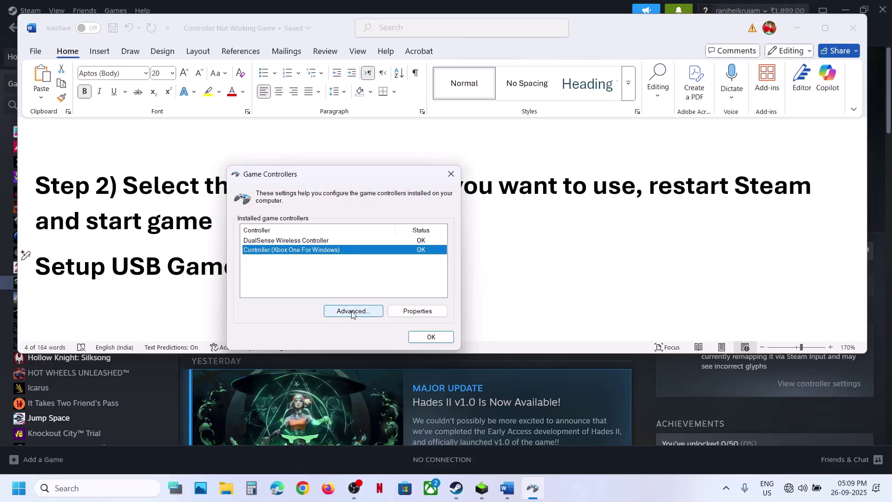
pyautogui.click(353, 311)
pyautogui.click(365, 242)
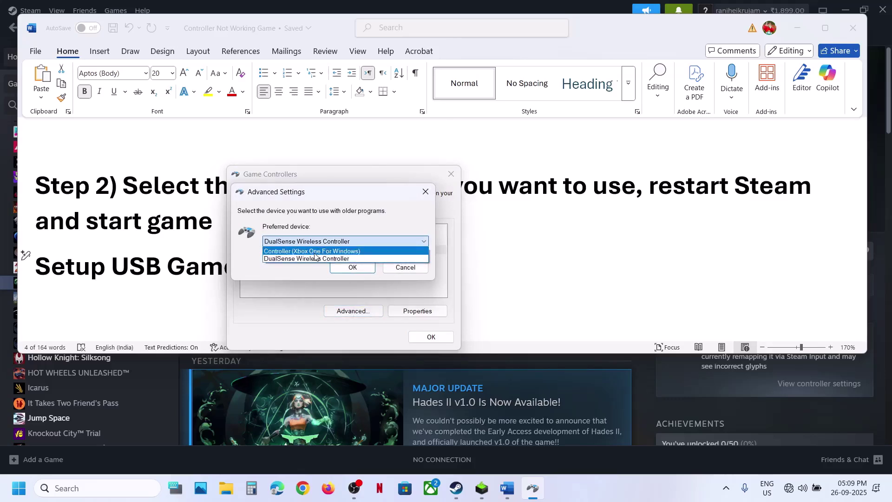
pyautogui.click(315, 251)
pyautogui.click(352, 268)
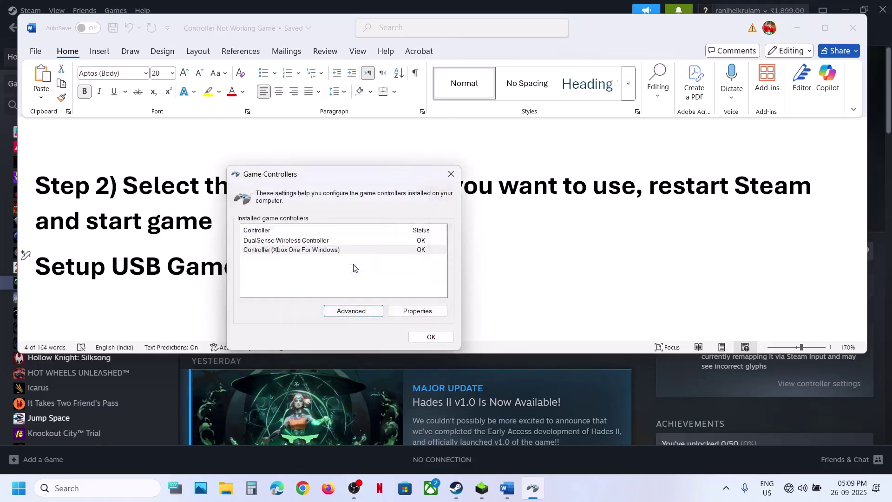
pyautogui.click(428, 337)
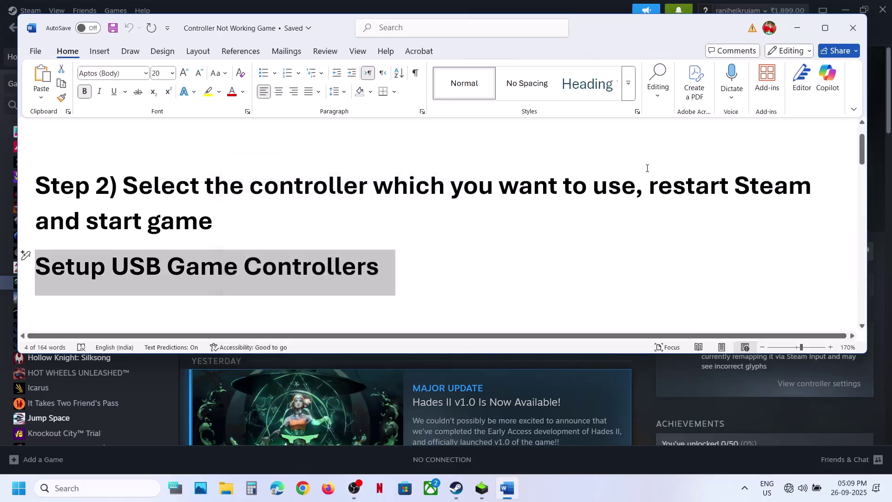
# Step: Scroll the notes past Step 2's restart-Steam line to Step 3 on Human Interface Devices
pyautogui.moveTo(649, 186); pyautogui.dragTo(379, 232)
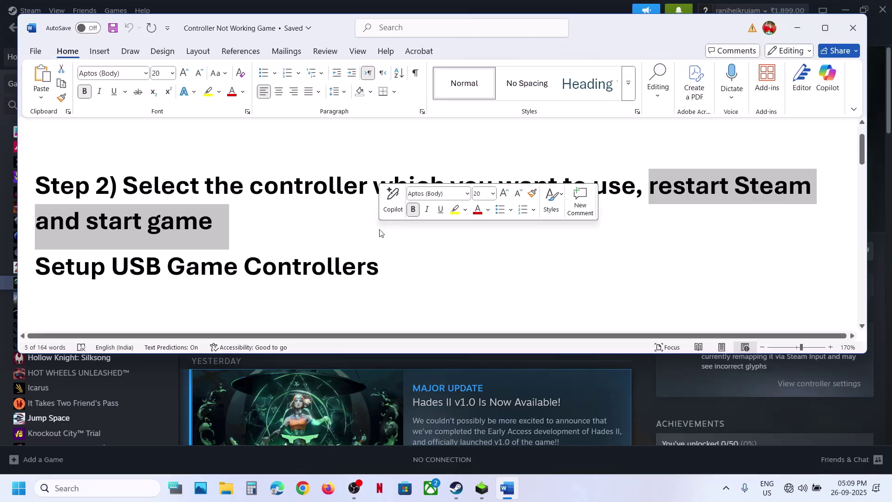
pyautogui.click(402, 251)
pyautogui.scroll(-3, 402, 252)
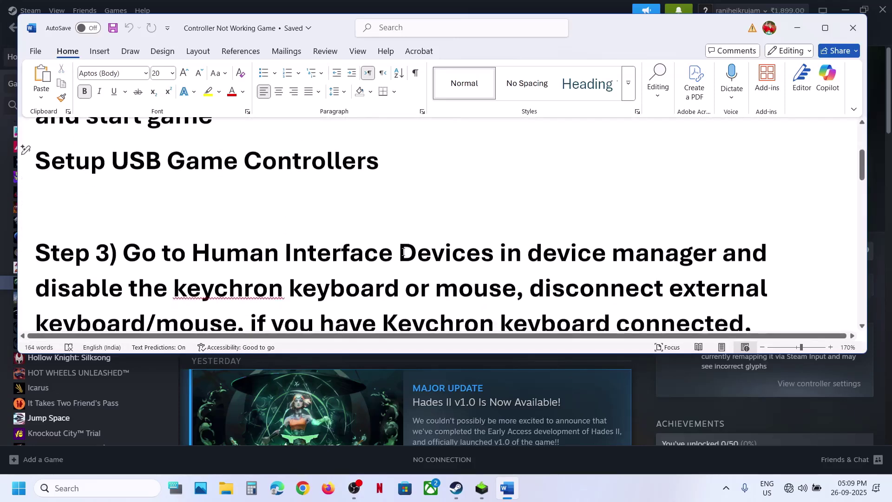
pyautogui.scroll(-2, 403, 251)
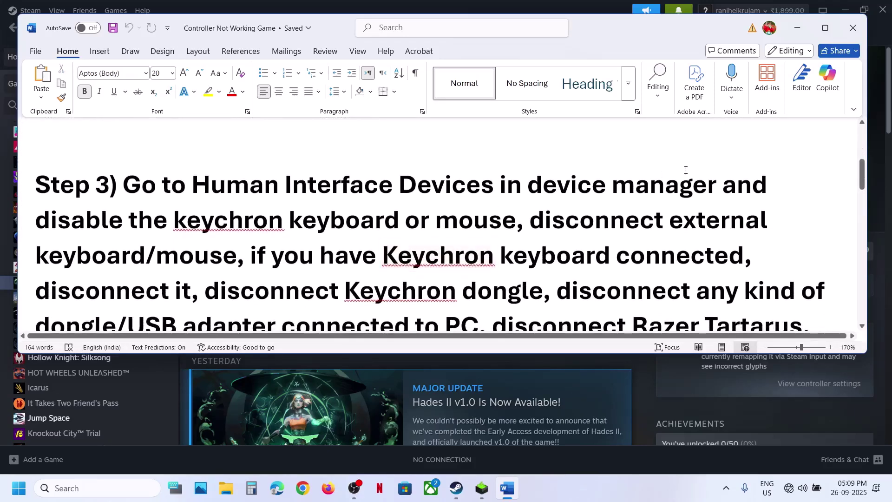
# Step: Open Device Manager, expand Human Interface Devices, and select the keychron keyboard or mouse note in Step 3
pyautogui.press('super+x')
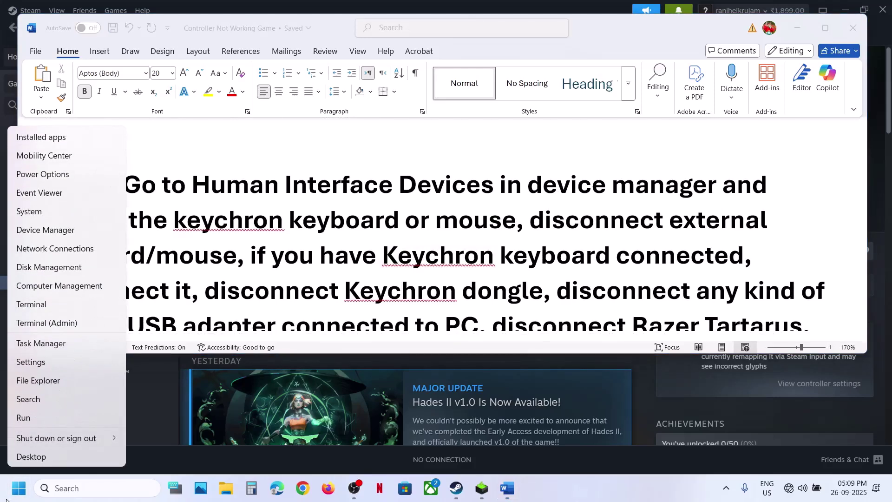
pyautogui.click(53, 230)
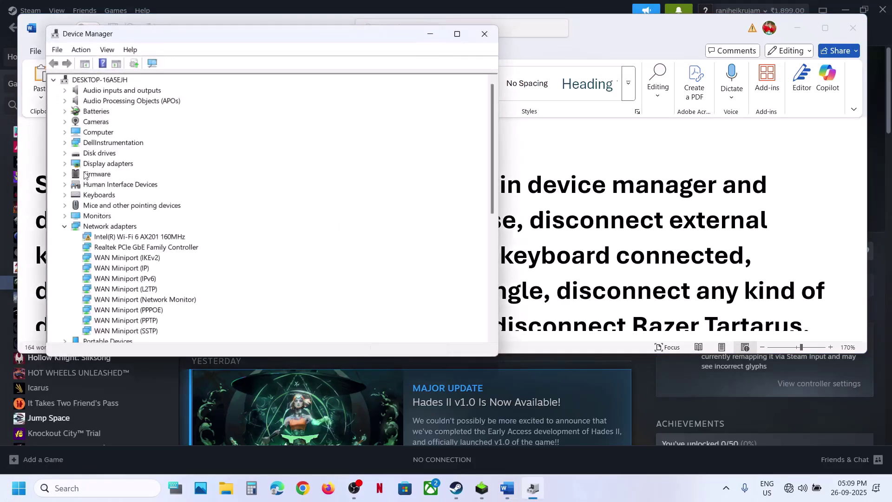
pyautogui.click(64, 185)
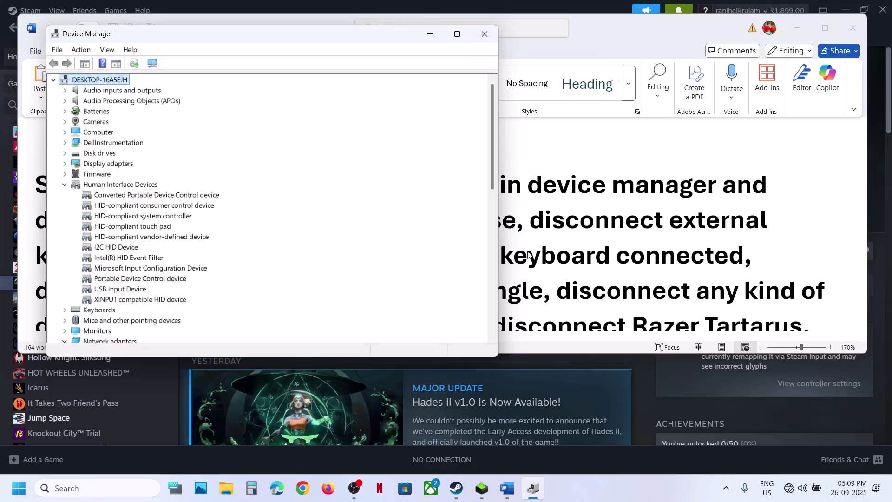
pyautogui.click(581, 251)
pyautogui.click(217, 218)
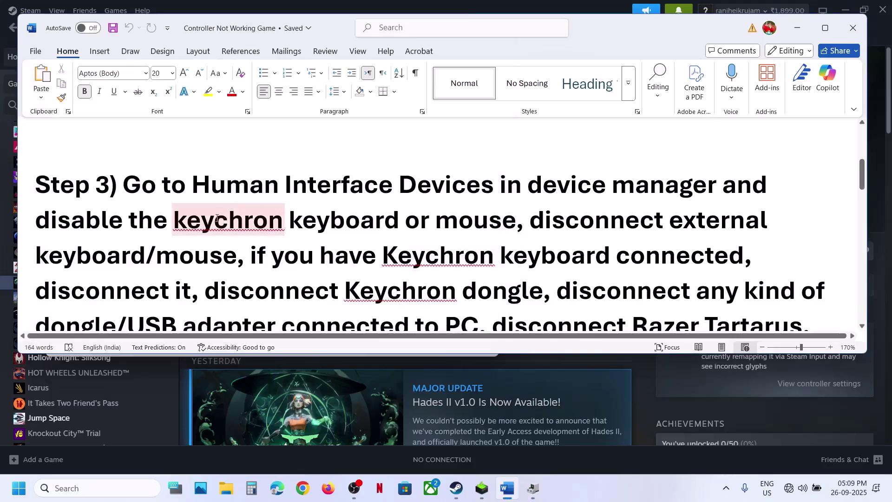
pyautogui.moveTo(213, 219); pyautogui.dragTo(516, 221)
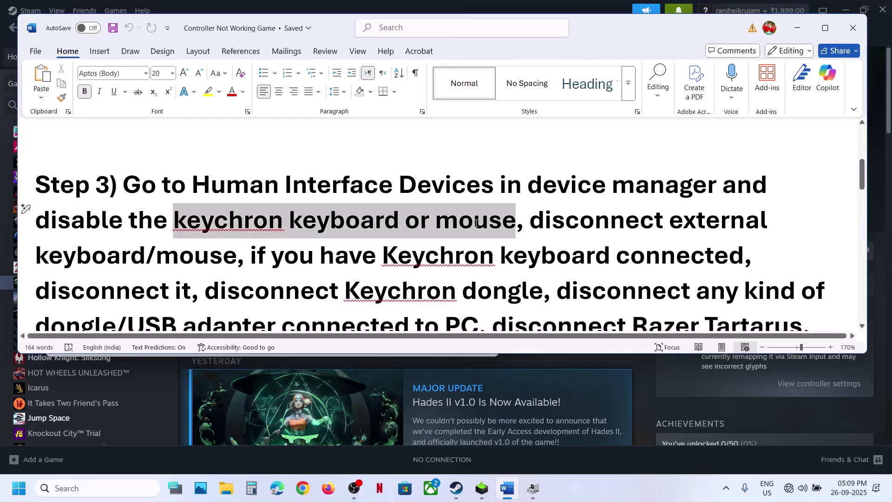
# Step: Check the HID-compliant system controller's options without changes, then minimize Device Manager
pyautogui.click(534, 491)
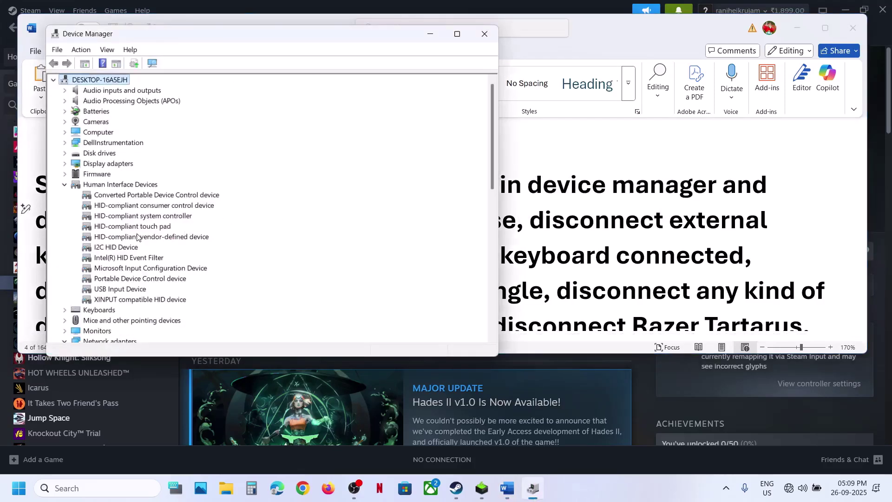
pyautogui.rightClick(145, 221)
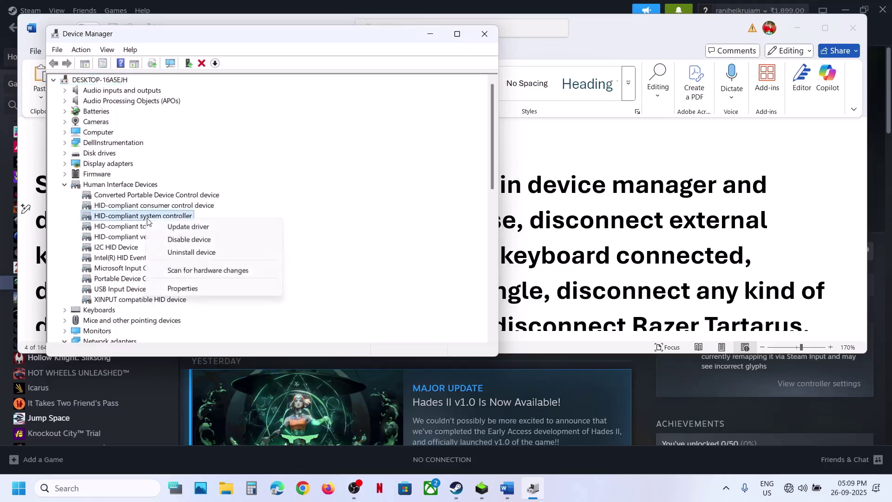
pyautogui.click(294, 216)
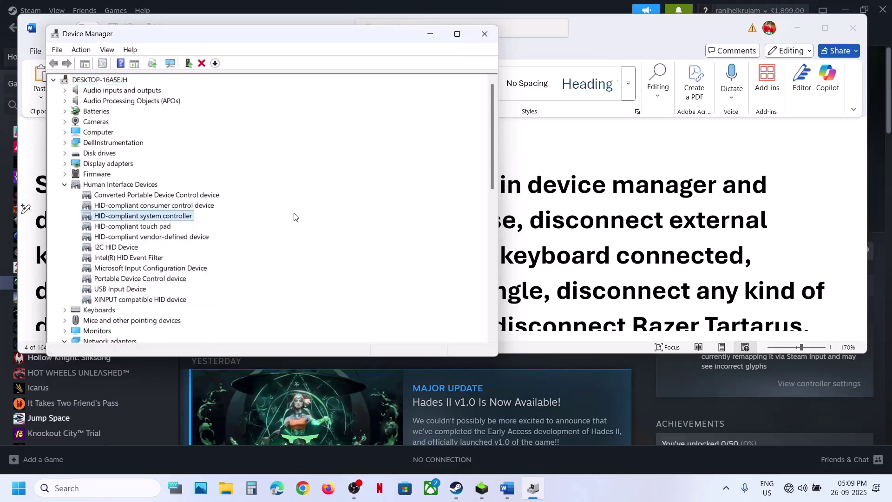
pyautogui.click(424, 32)
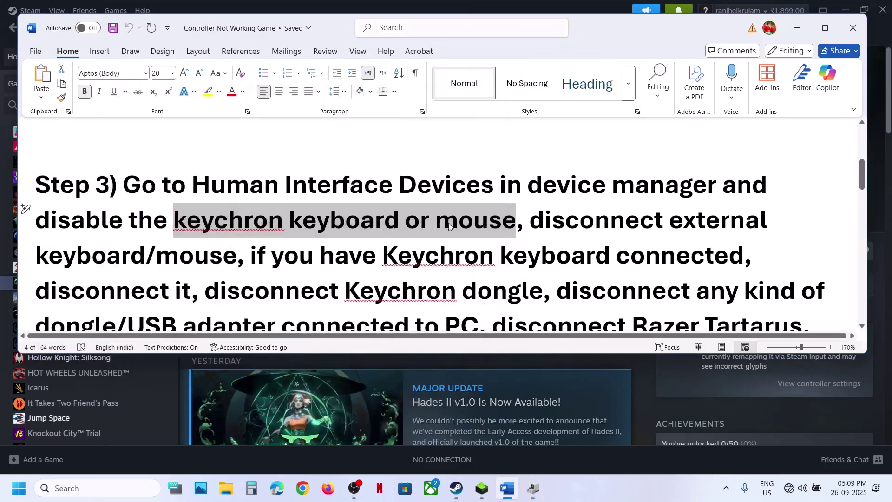
pyautogui.moveTo(539, 225); pyautogui.dragTo(531, 256)
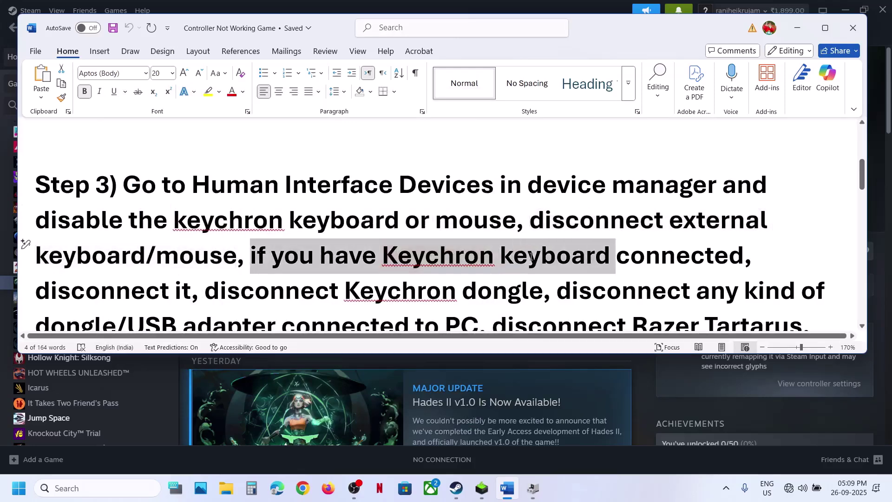
pyautogui.moveTo(622, 256); pyautogui.dragTo(744, 256)
pyautogui.scroll(-1, 262, 270)
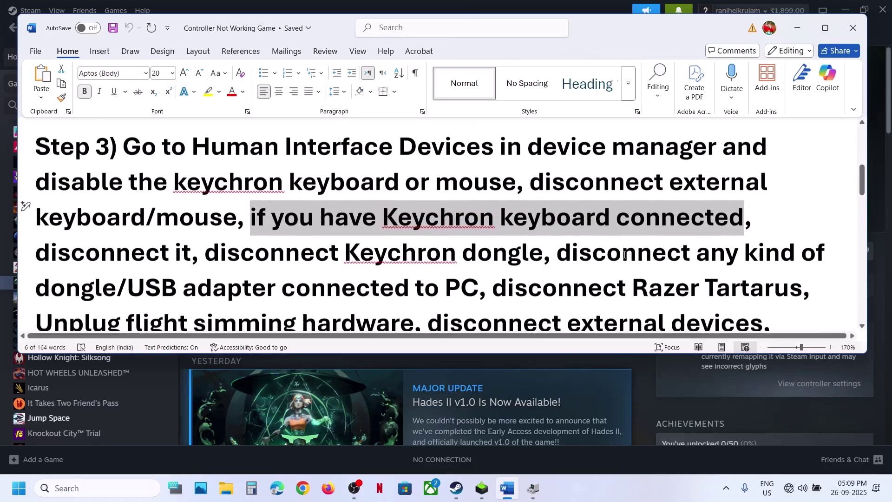
pyautogui.moveTo(234, 260); pyautogui.dragTo(542, 258)
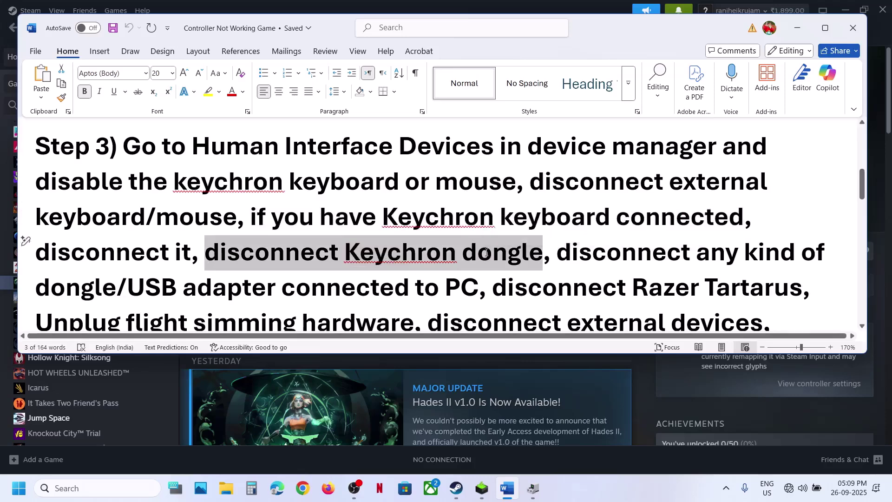
pyautogui.scroll(-1, 487, 252)
pyautogui.moveTo(579, 212); pyautogui.dragTo(483, 241)
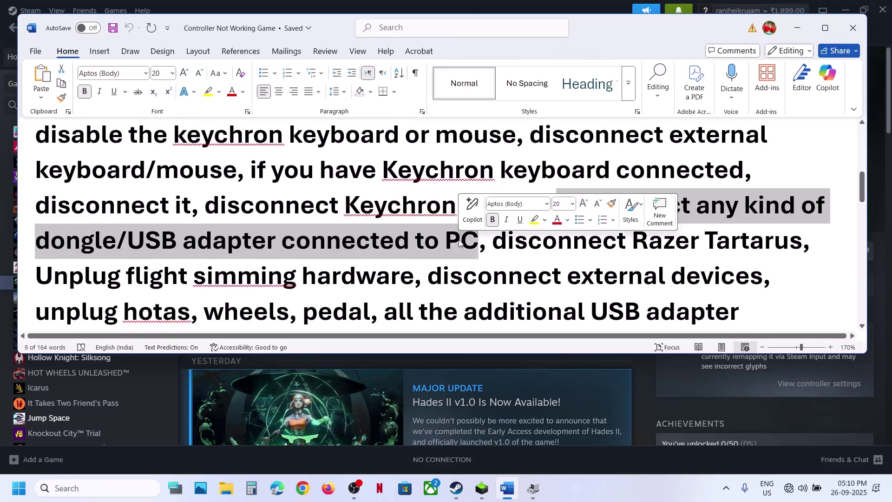
pyautogui.scroll(-1, 510, 213)
pyautogui.moveTo(511, 213); pyautogui.dragTo(802, 212)
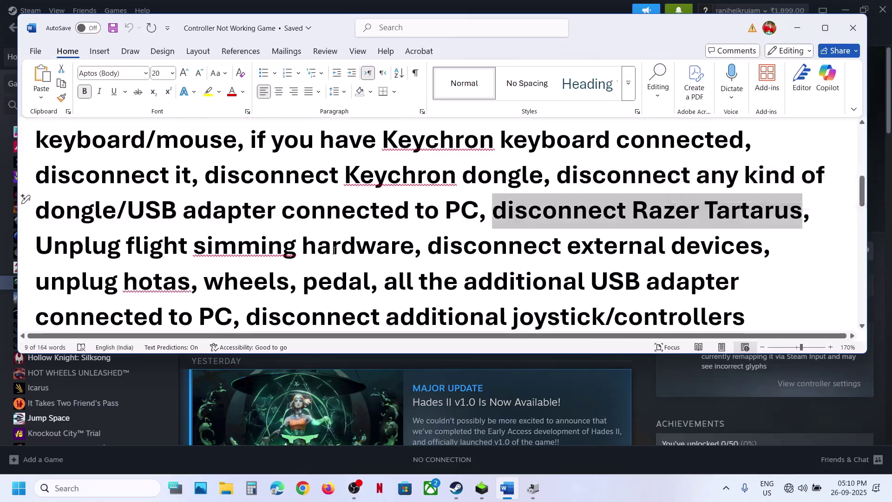
pyautogui.scroll(-1, 803, 212)
pyautogui.moveTo(97, 213); pyautogui.dragTo(727, 210)
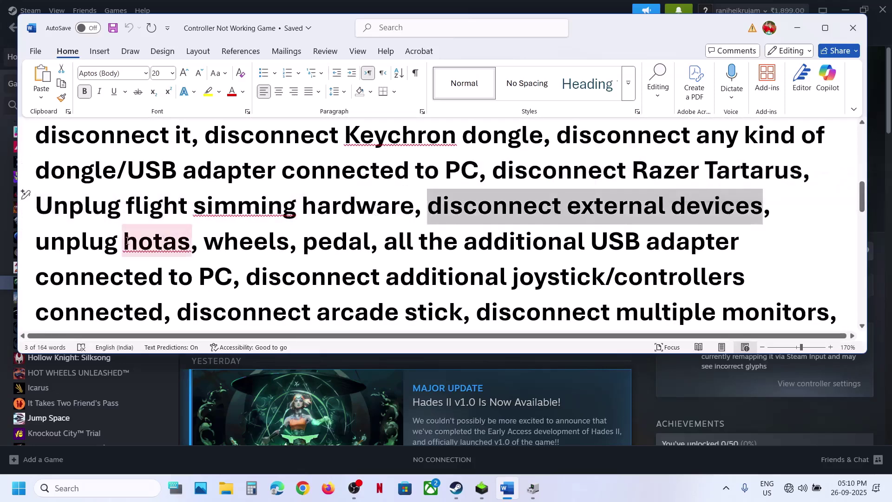
pyautogui.moveTo(59, 247); pyautogui.dragTo(447, 274)
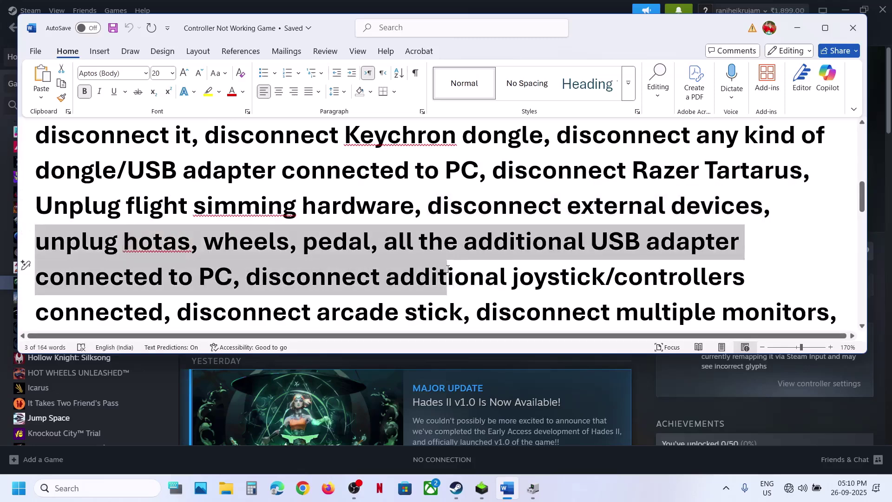
pyautogui.scroll(-2, 494, 195)
pyautogui.click(494, 194)
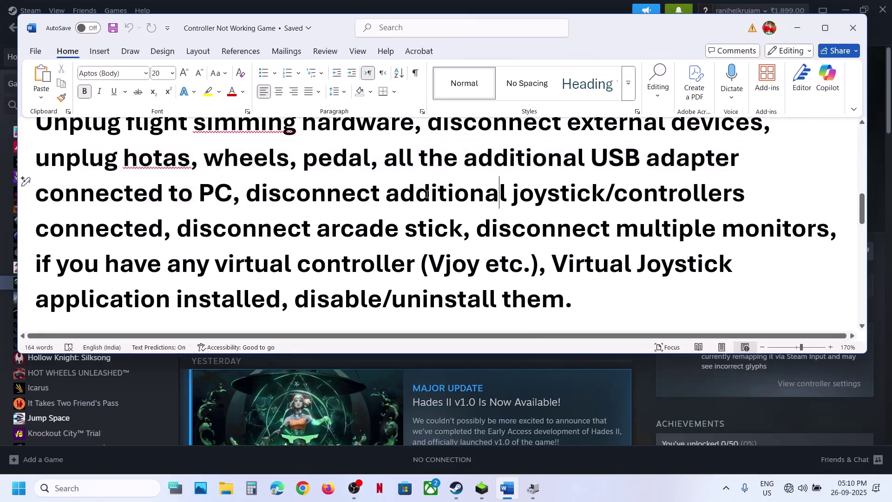
pyautogui.moveTo(398, 196); pyautogui.dragTo(331, 228)
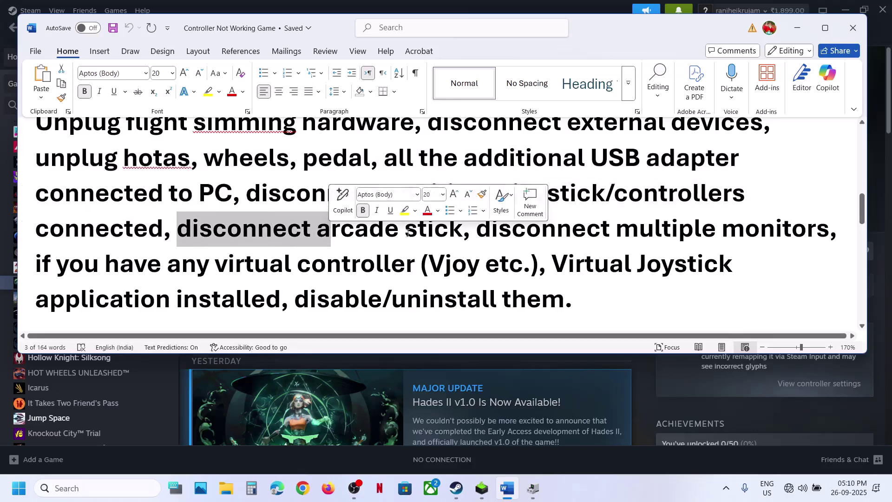
pyautogui.moveTo(477, 228); pyautogui.dragTo(720, 229)
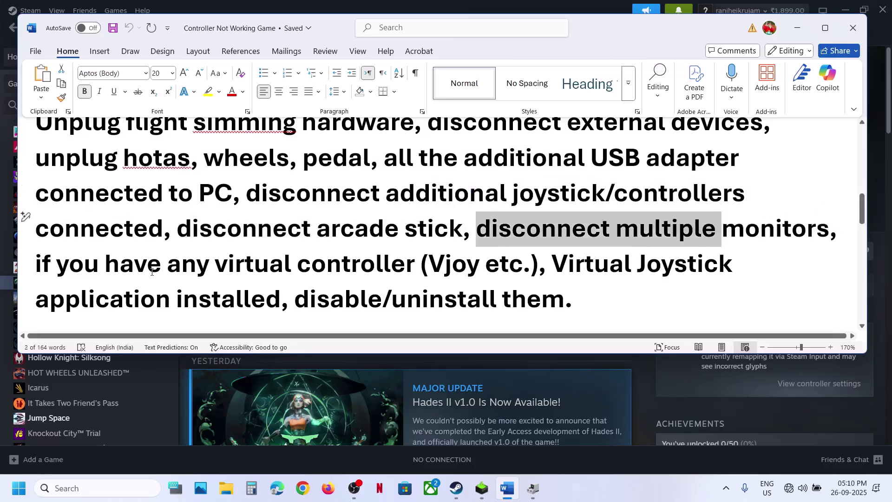
pyautogui.moveTo(98, 269); pyautogui.dragTo(524, 307)
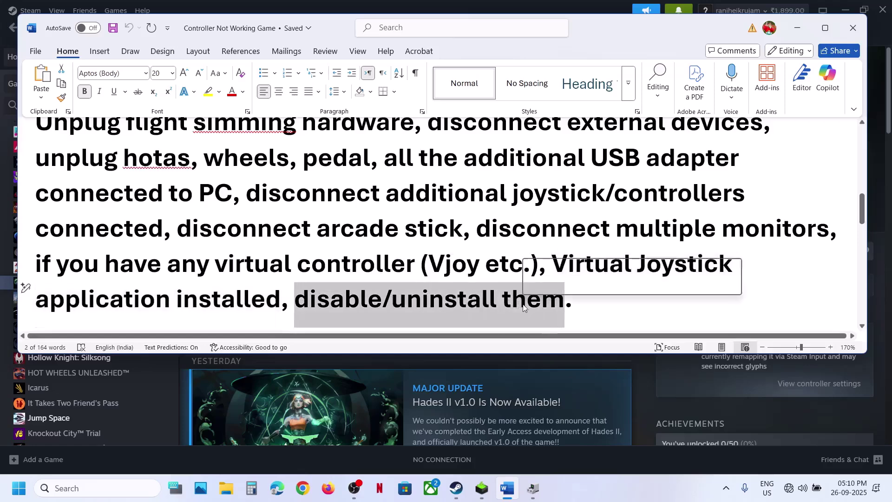
pyautogui.click(289, 228)
pyautogui.scroll(-3, 290, 227)
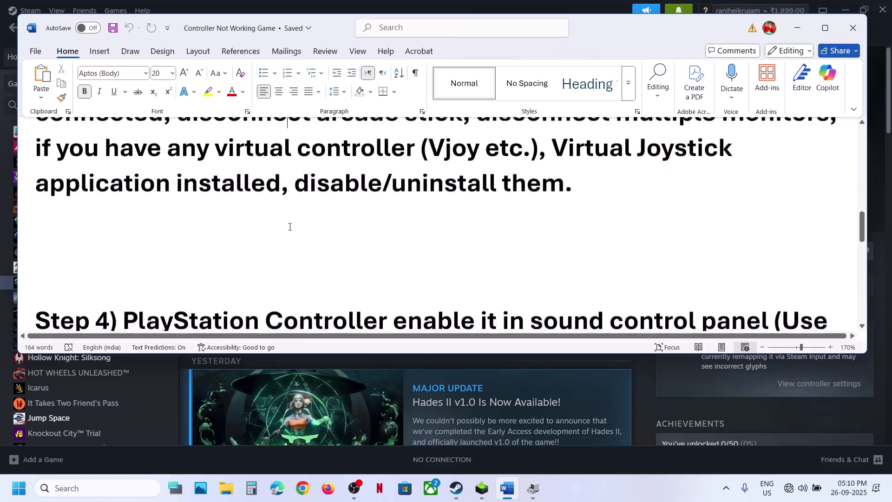
# Step: Highlight the Step 4 sound heading, then open Control Panel by searching 'control'
pyautogui.scroll(-3, 290, 227)
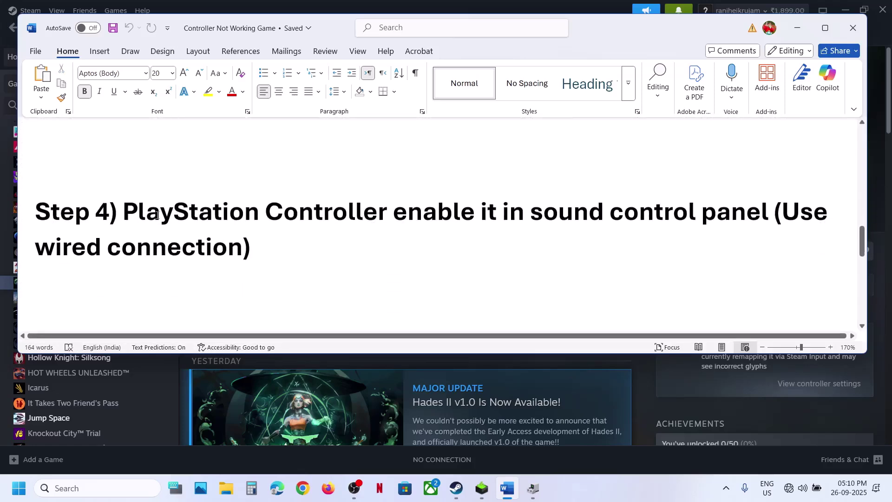
pyautogui.moveTo(157, 215); pyautogui.dragTo(560, 235)
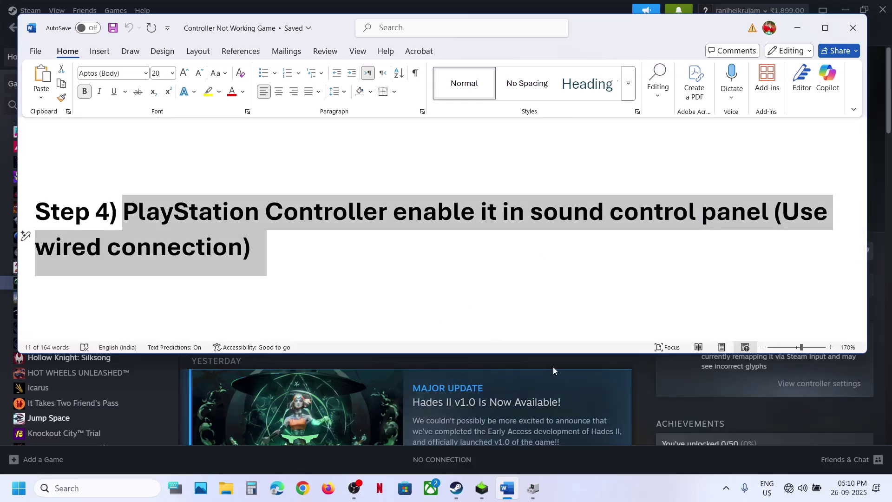
pyautogui.click(642, 370)
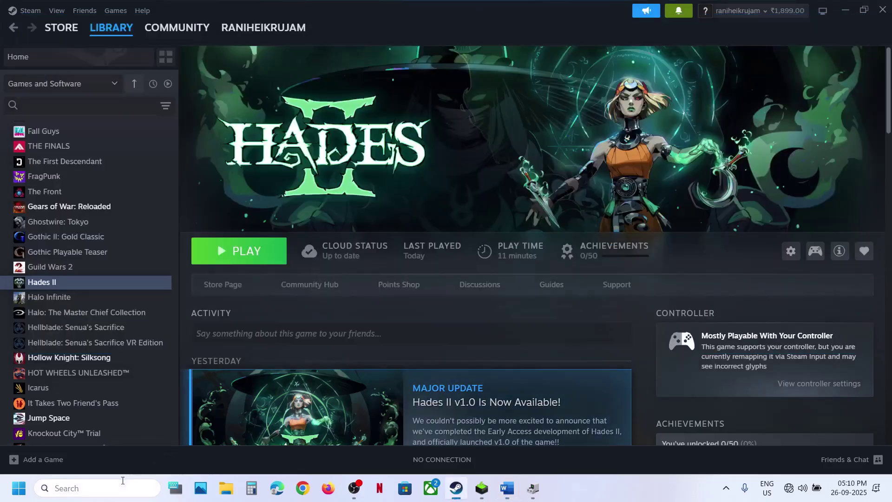
pyautogui.click(124, 486)
pyautogui.write('control')
pyautogui.press('Return')
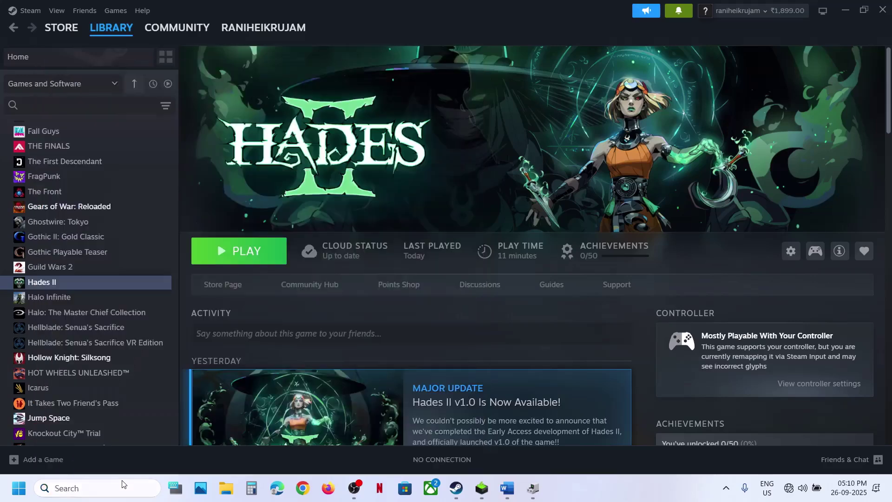
# Step: Configure the DualSense speakers as Quadraphonic with full-range front and surround speakers, then close Sound
pyautogui.click(330, 181)
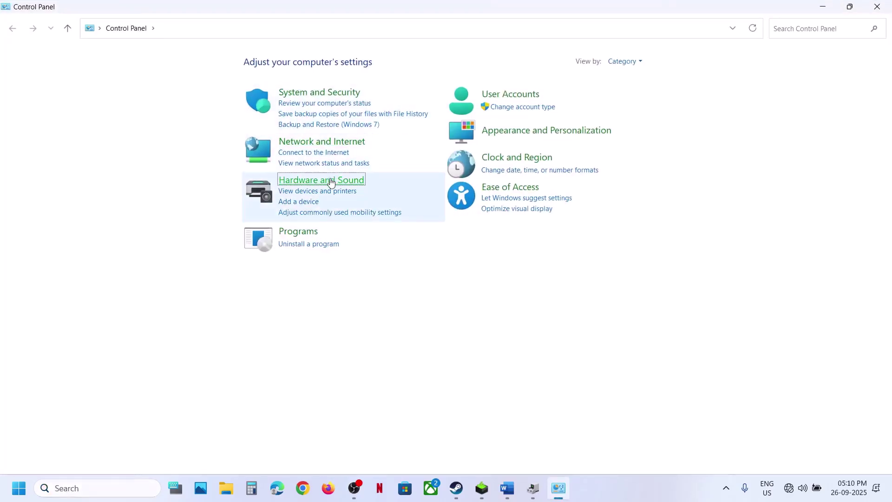
pyautogui.click(168, 130)
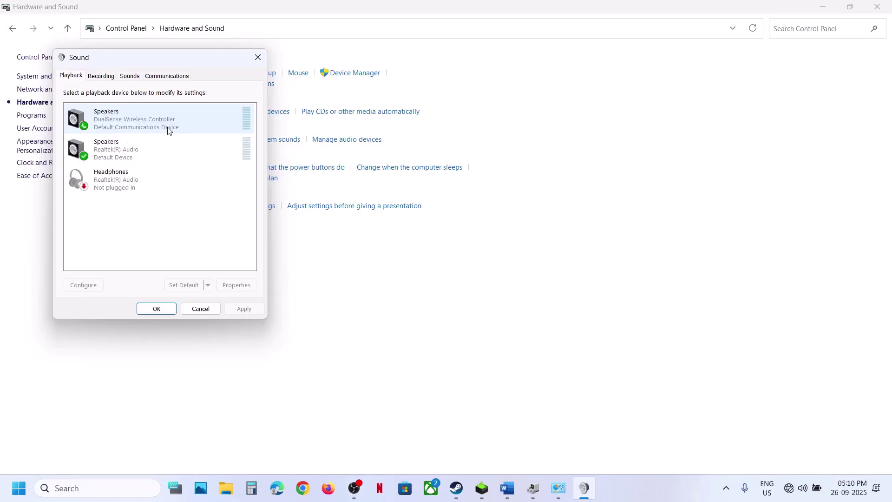
pyautogui.rightClick(123, 126)
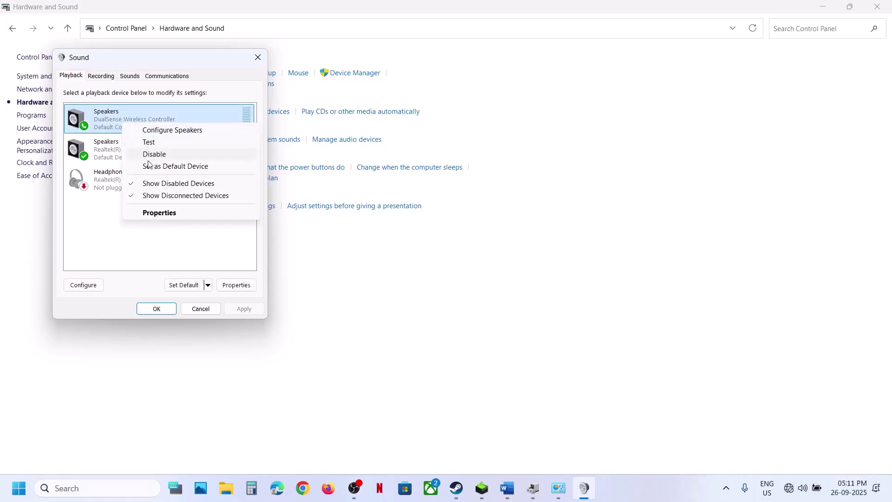
pyautogui.rightClick(105, 116)
pyautogui.click(140, 124)
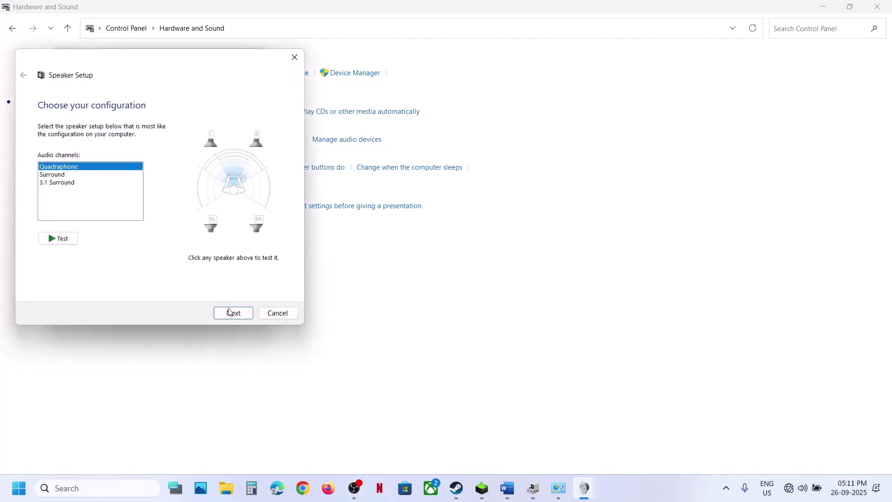
pyautogui.click(234, 313)
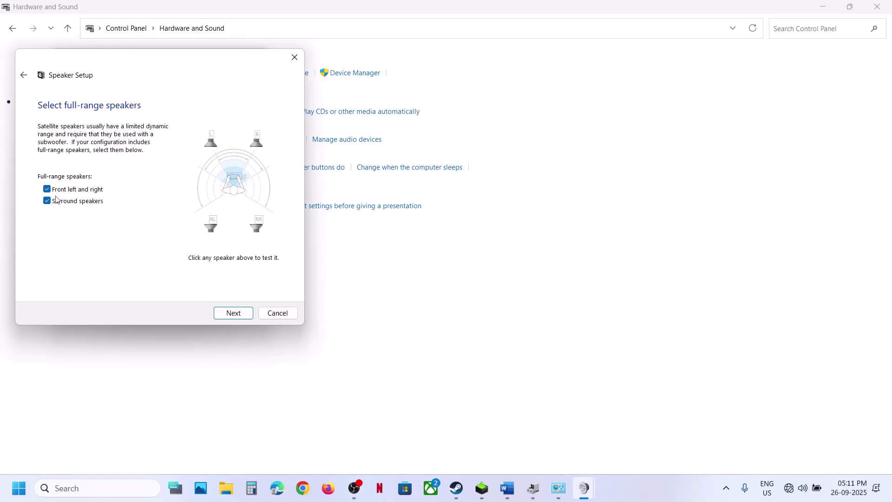
pyautogui.click(240, 317)
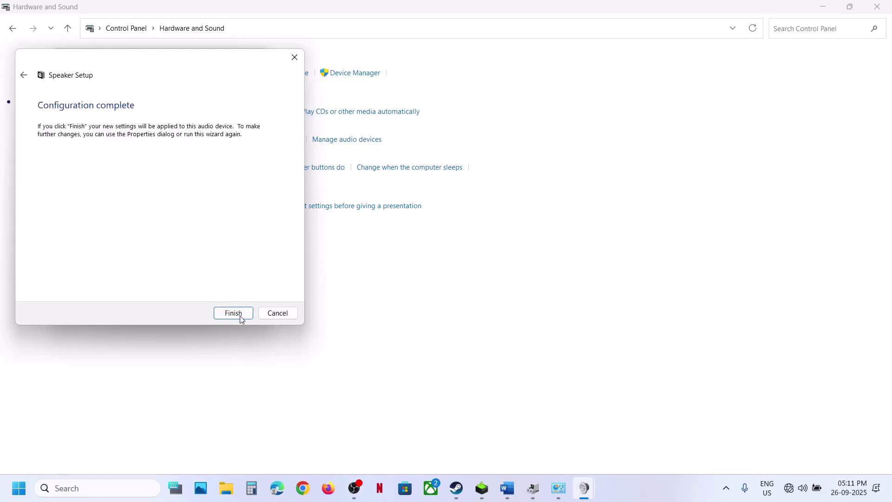
pyautogui.click(245, 312)
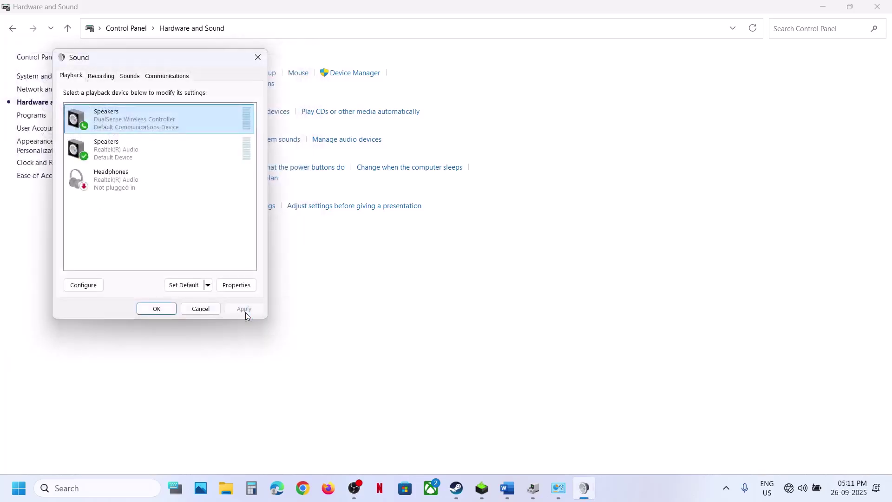
pyautogui.click(140, 309)
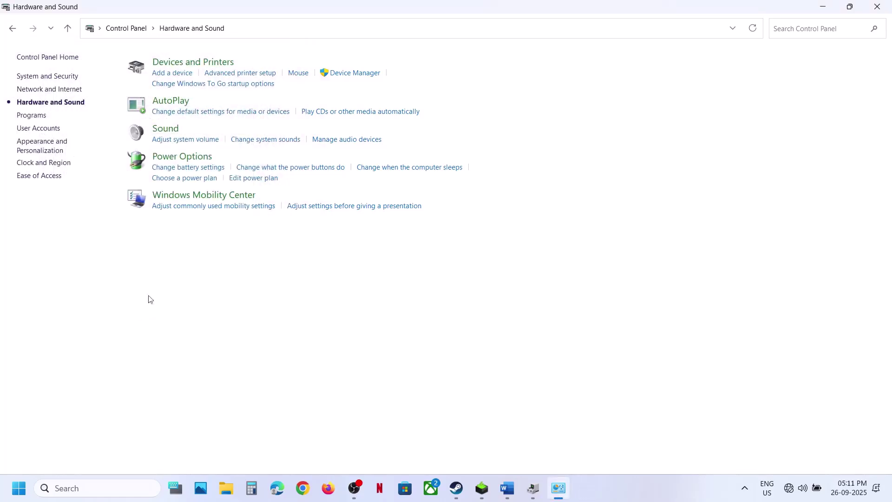
# Step: Close Control Panel and highlight the Use Wired connection step and Step 6 heading in the notes
pyautogui.click(878, 7)
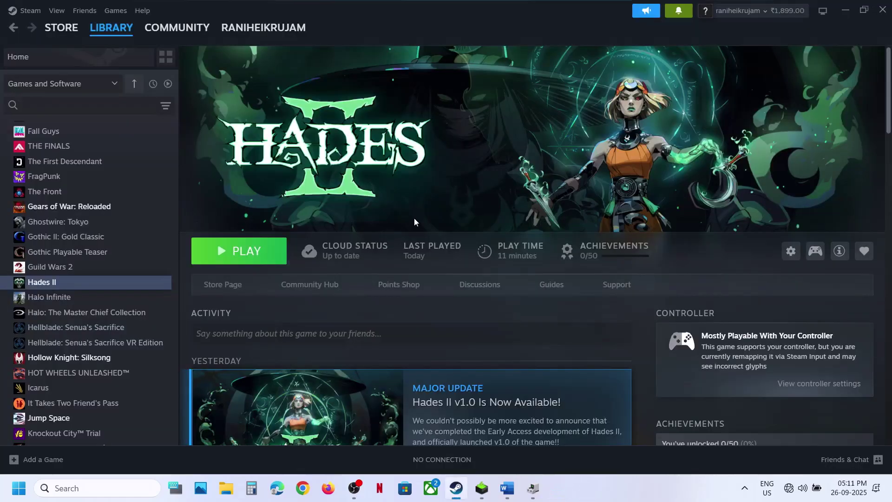
pyautogui.click(507, 488)
pyautogui.scroll(-3, 380, 237)
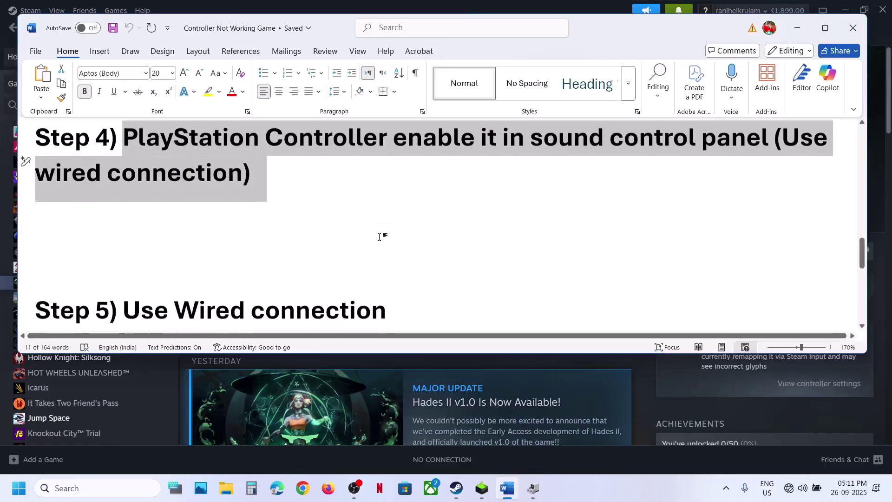
pyautogui.moveTo(123, 267); pyautogui.dragTo(358, 272)
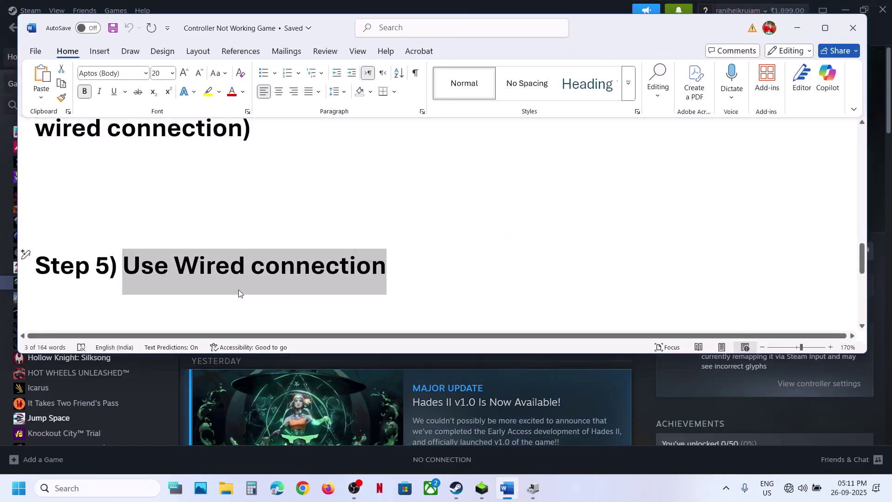
pyautogui.scroll(-3, 239, 293)
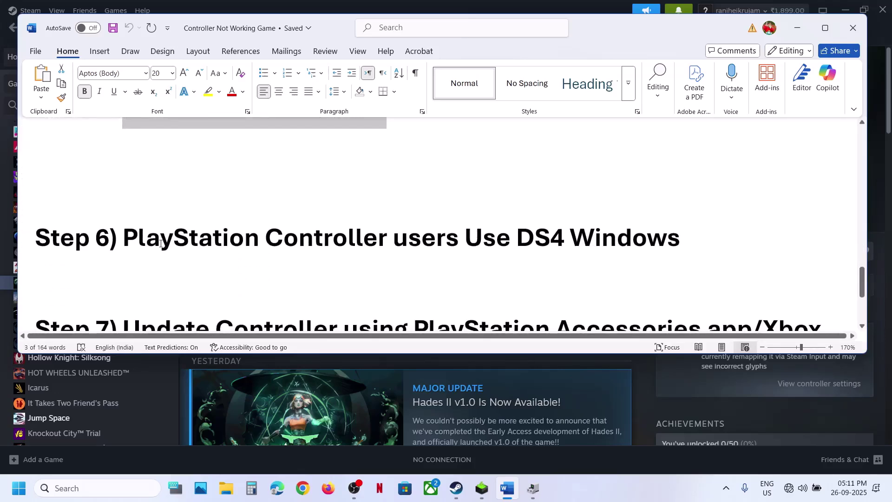
pyautogui.moveTo(160, 244); pyautogui.dragTo(547, 236)
pyautogui.hotkey('ctrl', 'c')
# Step: Briefly search Windows for DS4 Windows, then highlight the Step 7 controller update instruction
pyautogui.click(702, 241)
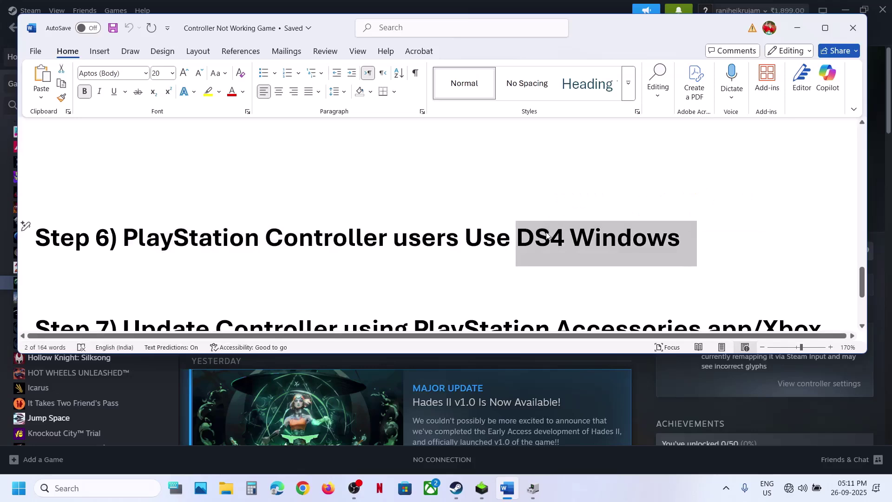
pyautogui.click(106, 482)
pyautogui.hotkey('ctrl', 'v')
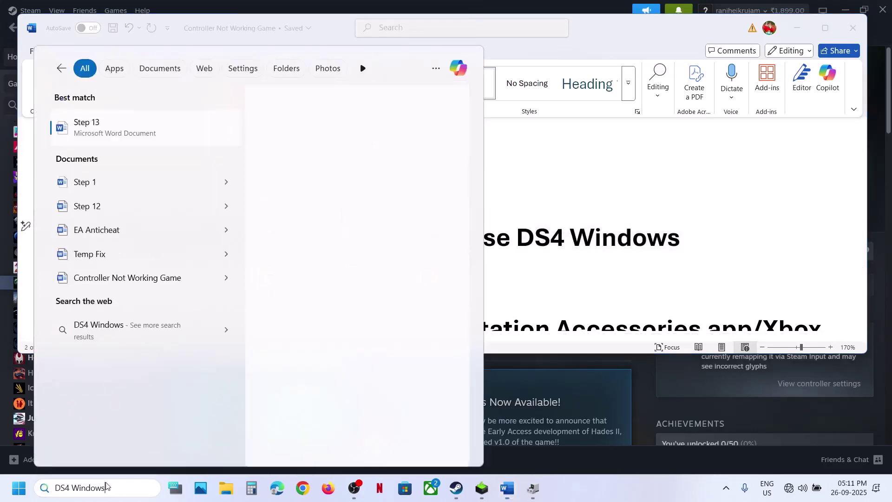
pyautogui.press('Escape')
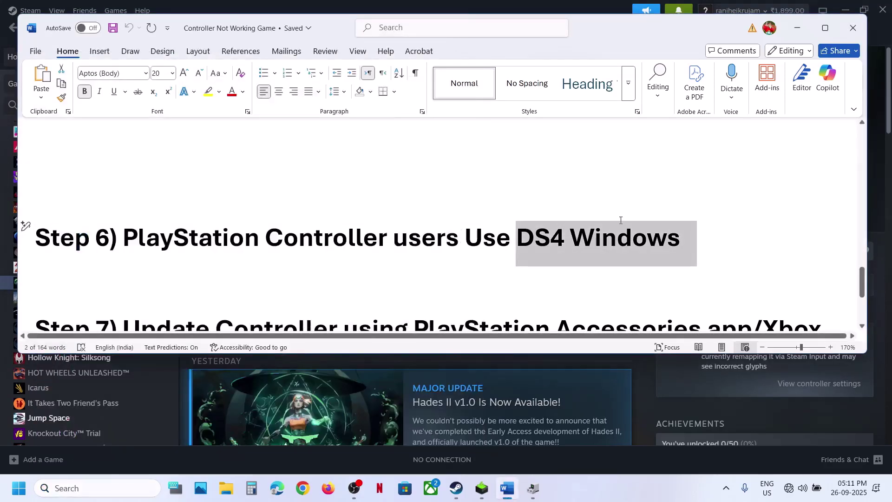
pyautogui.scroll(-2, 359, 263)
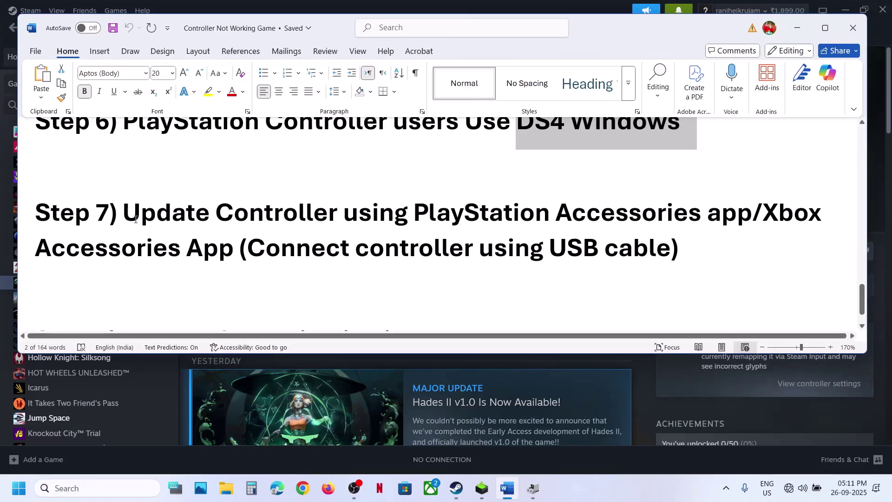
pyautogui.moveTo(136, 219); pyautogui.dragTo(240, 250)
# Step: Search Microsoft Store for 'xbox acc' and launch the Xbox Accessories app
pyautogui.click(406, 493)
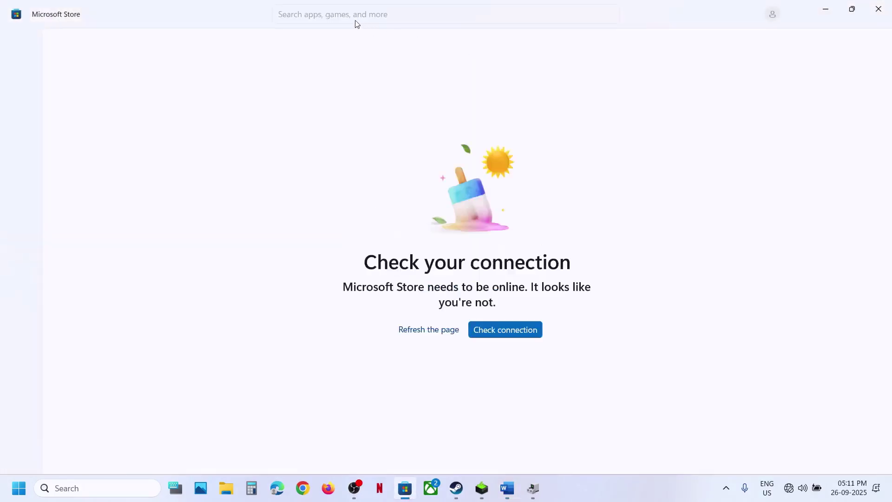
pyautogui.click(600, 495)
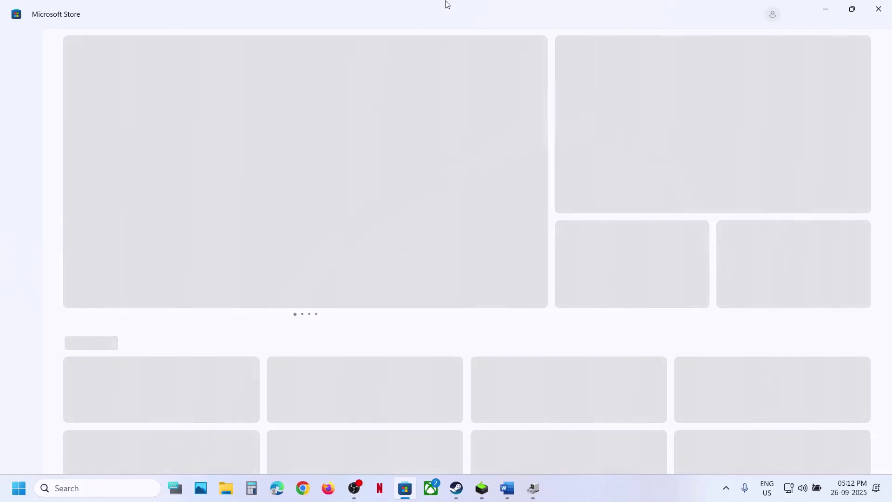
pyautogui.click(332, 19)
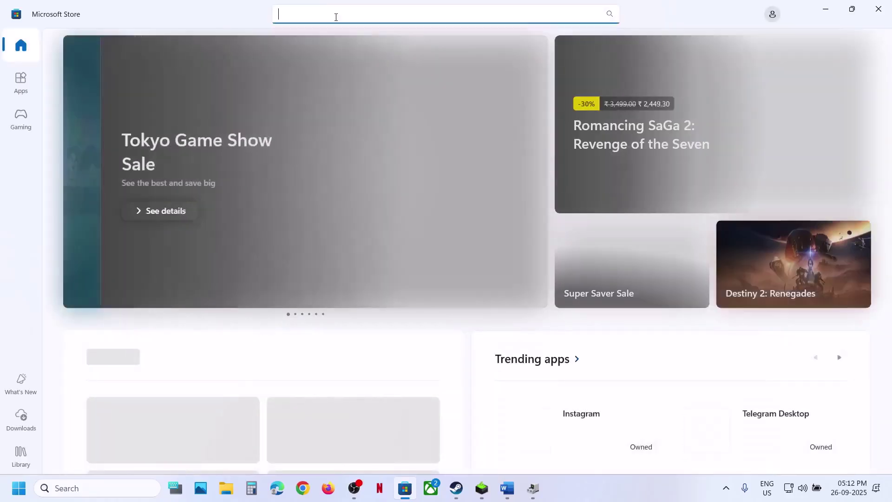
pyautogui.write('xbox acc')
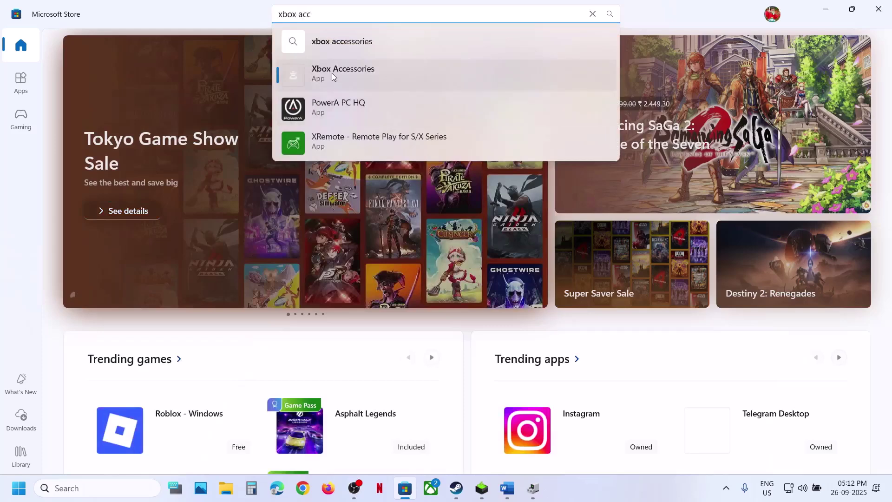
pyautogui.click(332, 74)
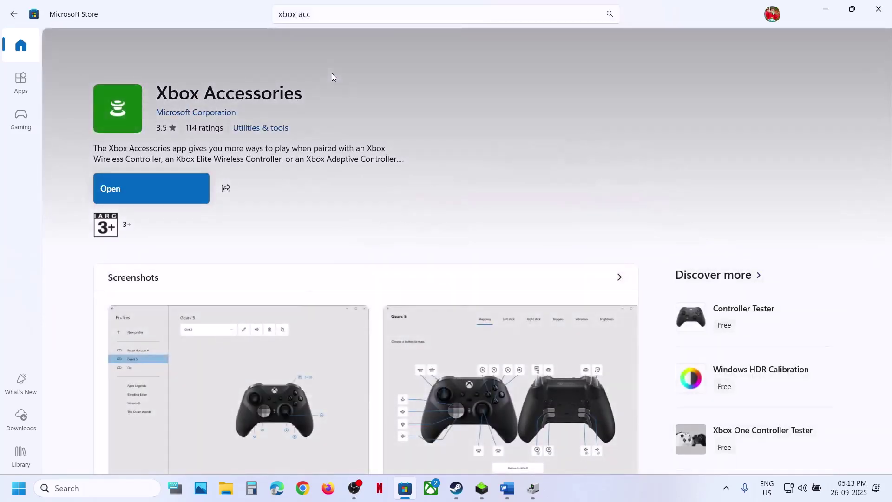
pyautogui.click(171, 199)
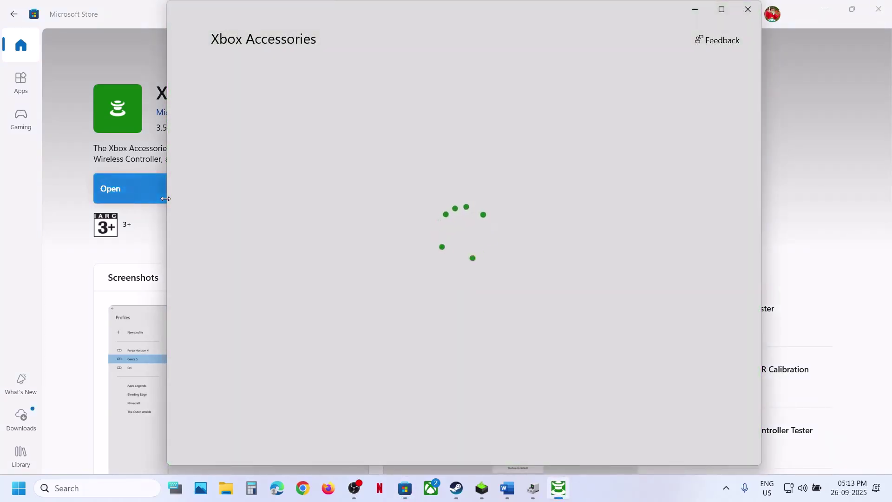
# Step: Resize the Xbox Accessories window and highlight the USB cable note in Step 7
pyautogui.moveTo(165, 199); pyautogui.dragTo(374, 473)
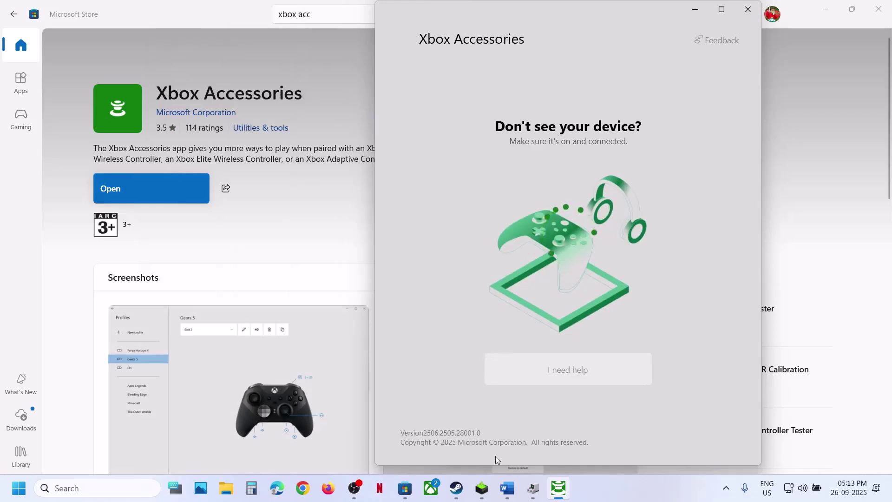
pyautogui.click(505, 497)
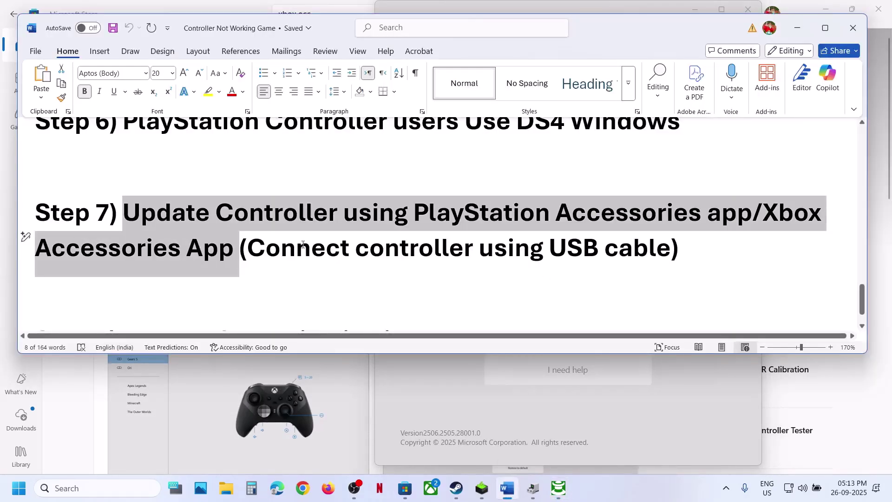
pyautogui.moveTo(303, 247); pyautogui.dragTo(548, 247)
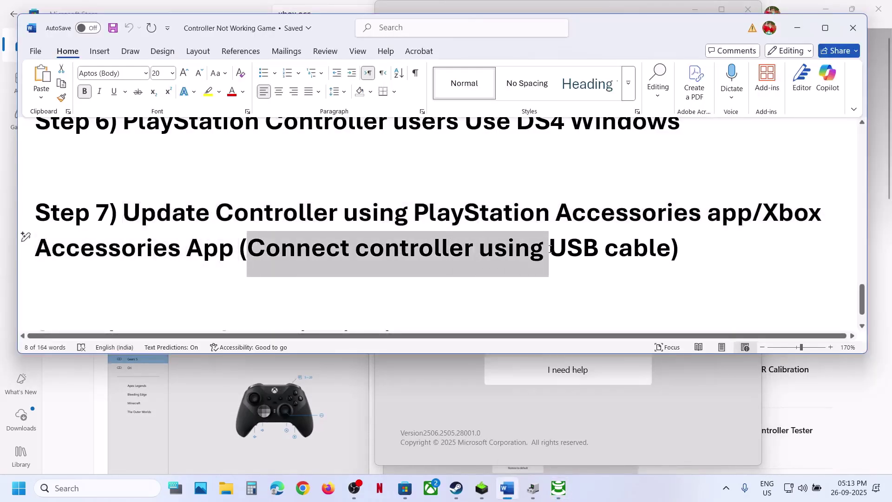
pyautogui.click(801, 35)
# Step: Start the Xbox Wireless Controller firmware update in Xbox Accessories and let it apply
pyautogui.moveTo(374, 232); pyautogui.dragTo(189, 232)
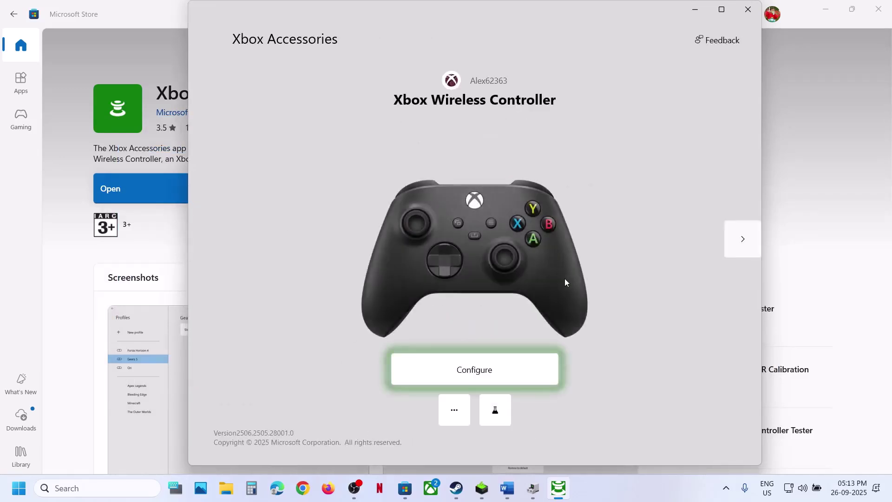
pyautogui.click(455, 412)
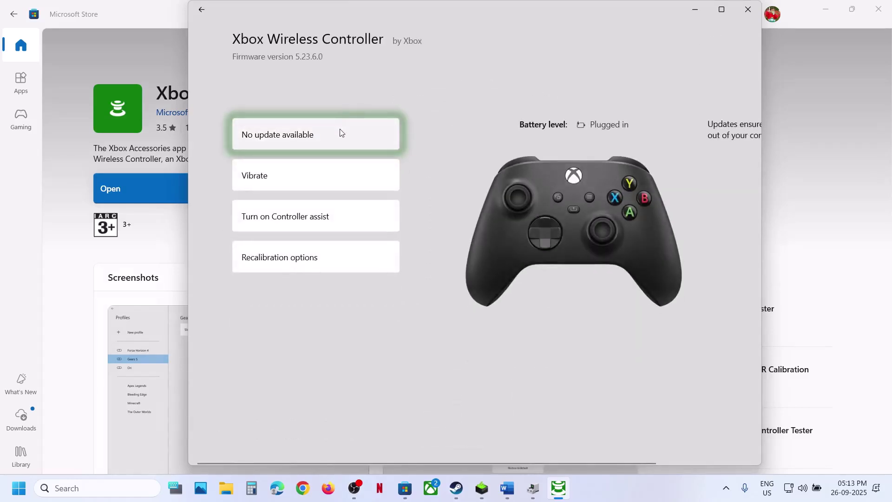
pyautogui.click(296, 135)
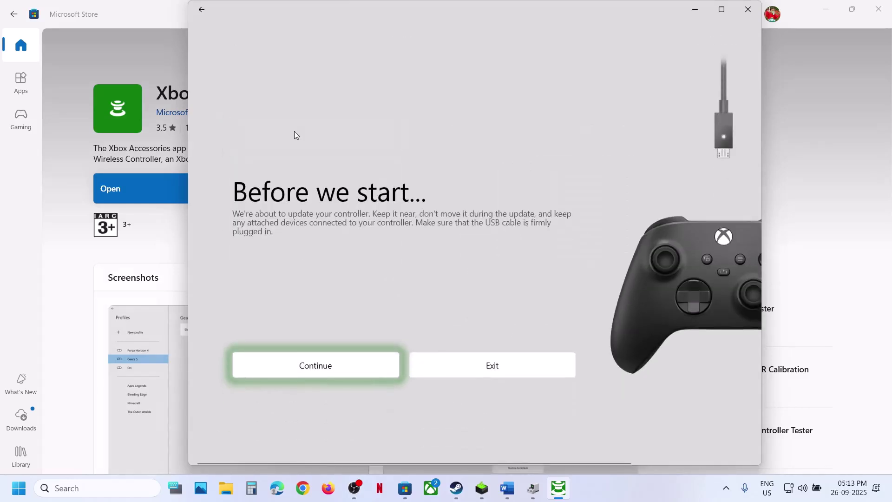
pyautogui.click(297, 363)
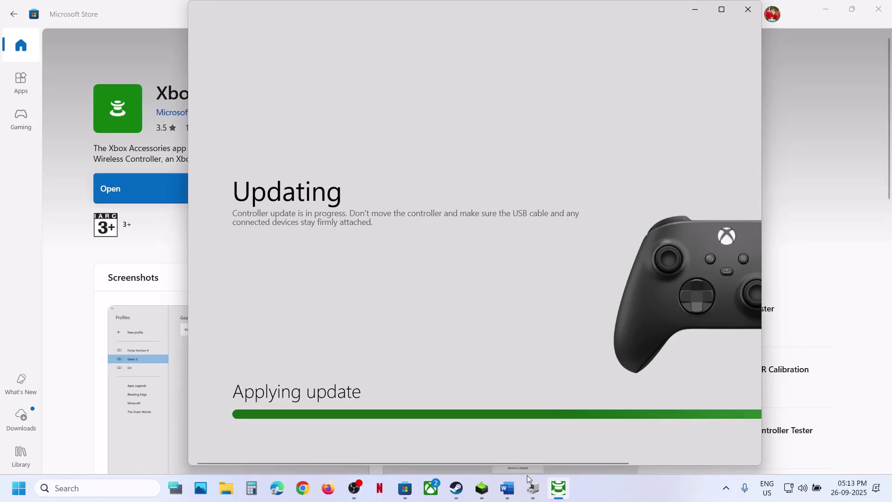
pyautogui.click(507, 488)
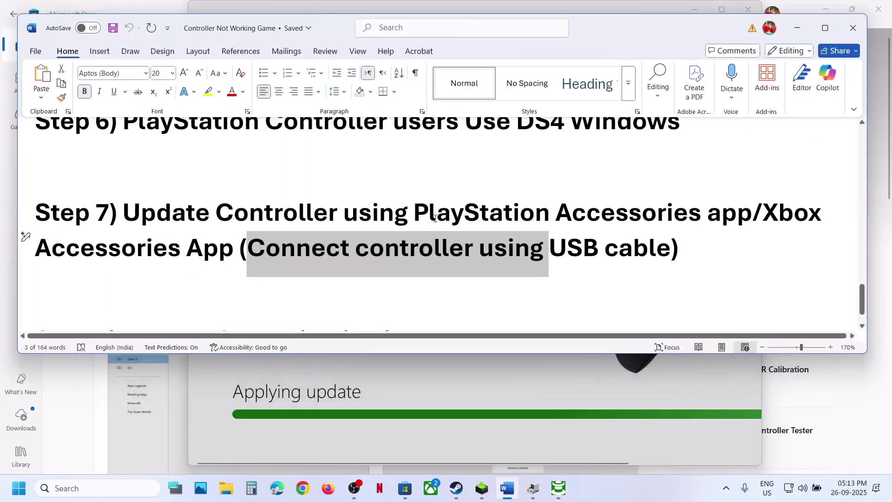
# Step: Search Chrome for 'PlayStation Accessories app' and download the Windows installer from Sony's page
pyautogui.moveTo(416, 209); pyautogui.dragTo(731, 210)
pyautogui.hotkey('ctrl', 'c')
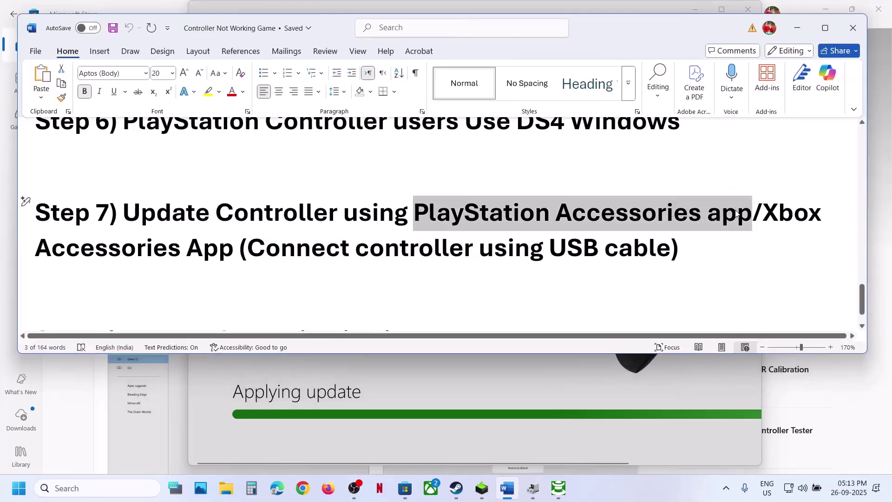
pyautogui.click(306, 489)
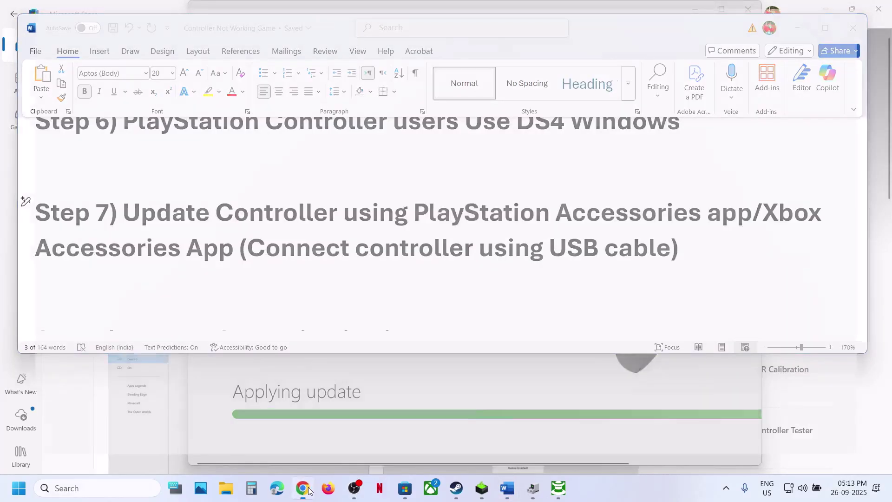
pyautogui.hotkey('ctrl', 'v')
pyautogui.press('Return')
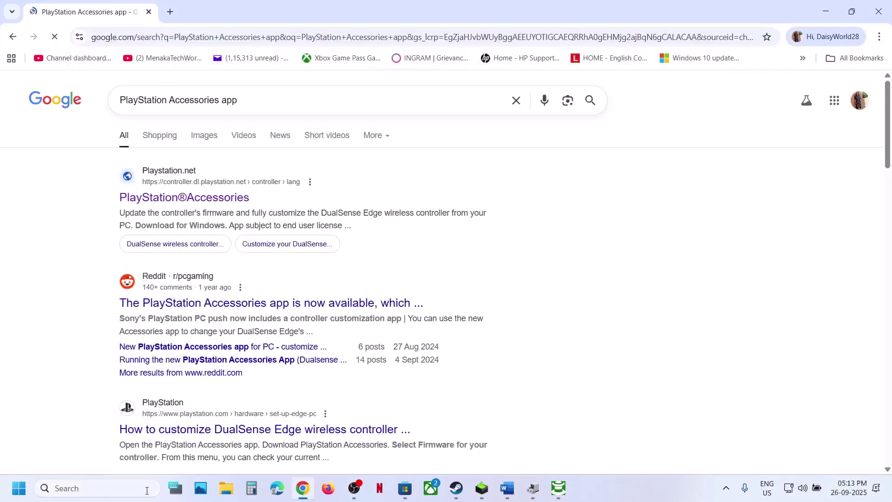
pyautogui.click(155, 198)
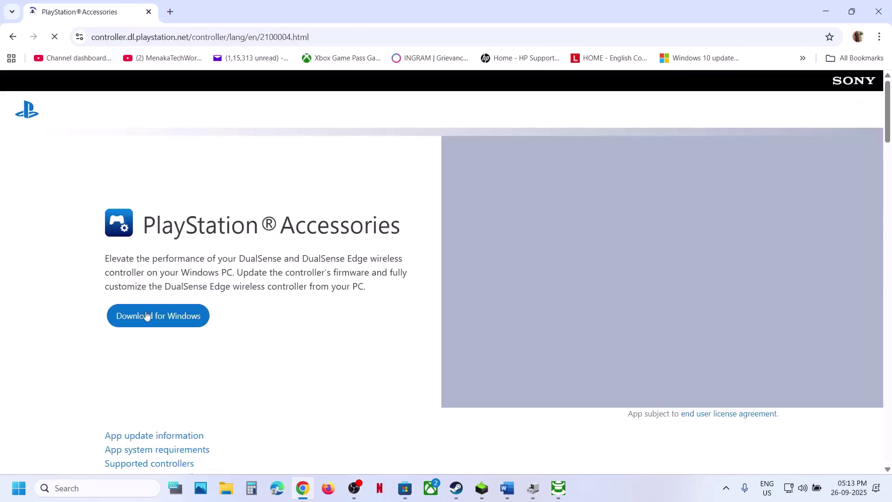
pyautogui.click(144, 318)
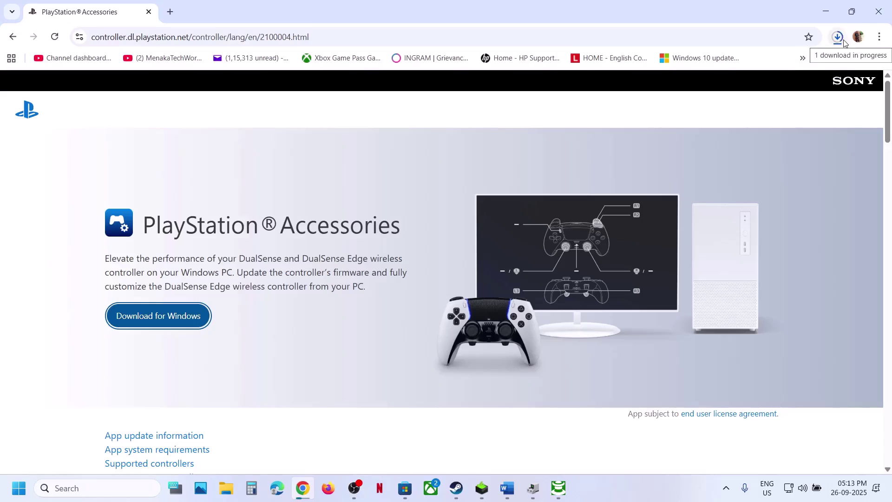
pyautogui.click(128, 486)
# Step: Launch PlayStation Accessories, confirm DualSense firmware A-0630 is up to date, and choose Add Controller
pyautogui.write('PlayStation Accessories app')
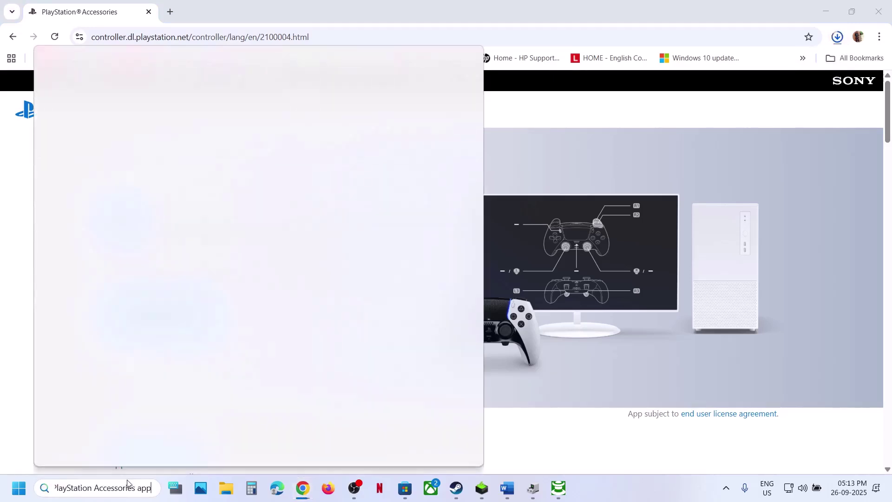
pyautogui.press('BackSpace')
pyautogui.press('BackSpace')
pyautogui.press('BackSpace')
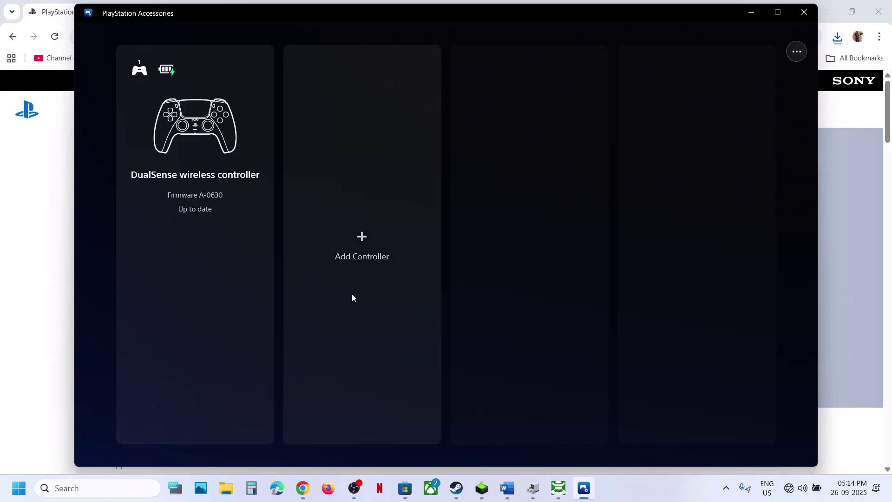
pyautogui.click(399, 296)
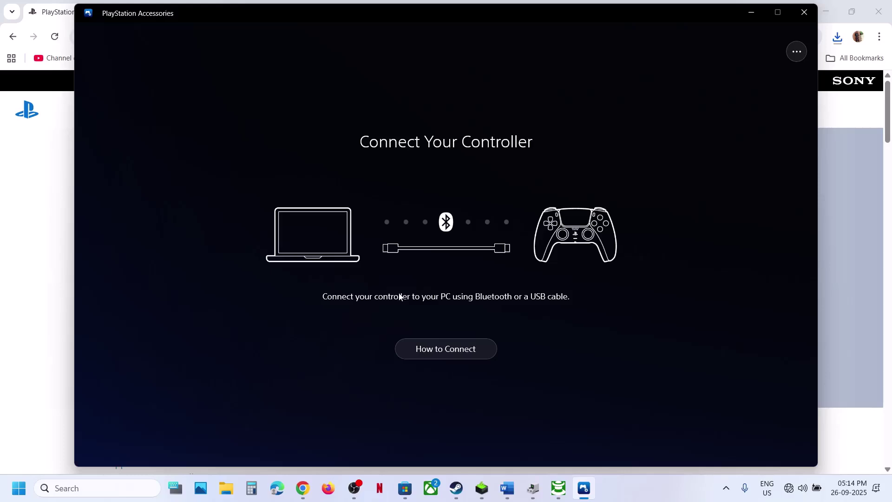
pyautogui.click(507, 488)
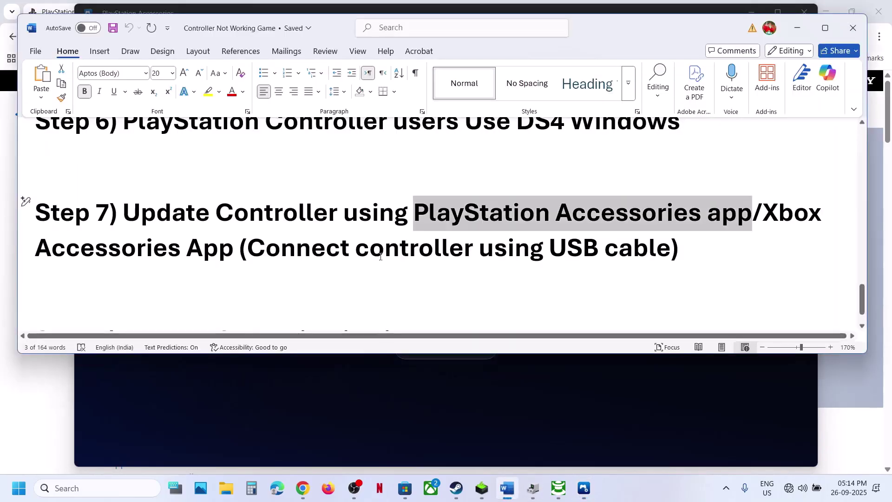
# Step: Switch the Steam library to Big Picture Mode and open the Hades II page
pyautogui.scroll(-1, 339, 247)
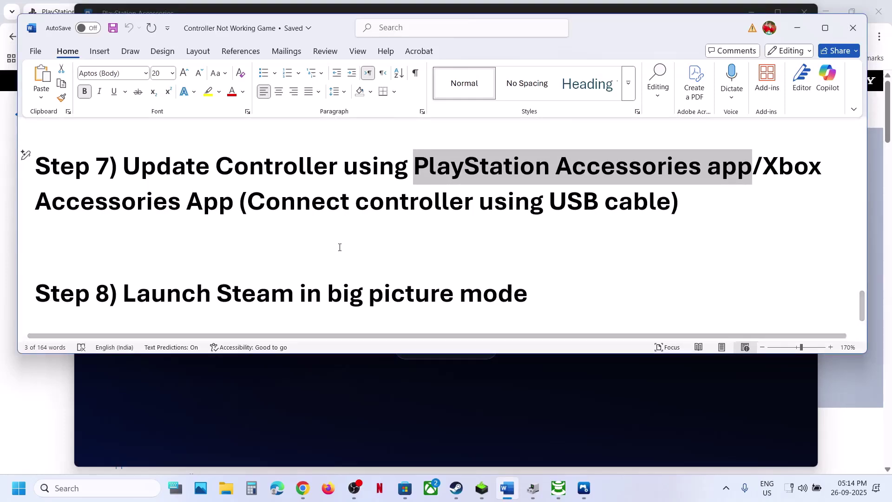
pyautogui.click(456, 488)
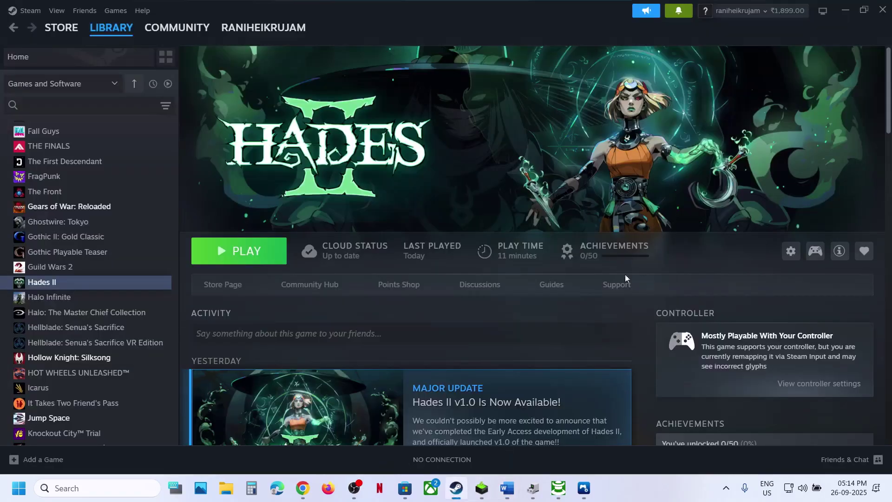
pyautogui.click(822, 19)
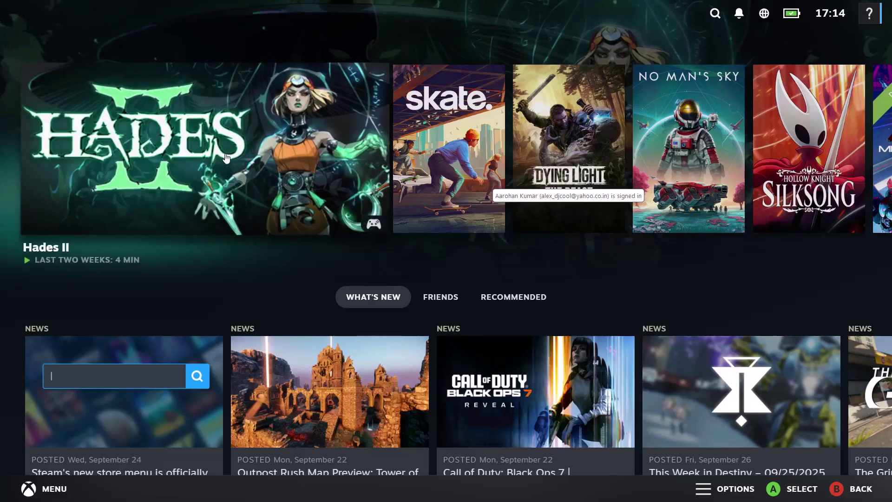
pyautogui.click(225, 157)
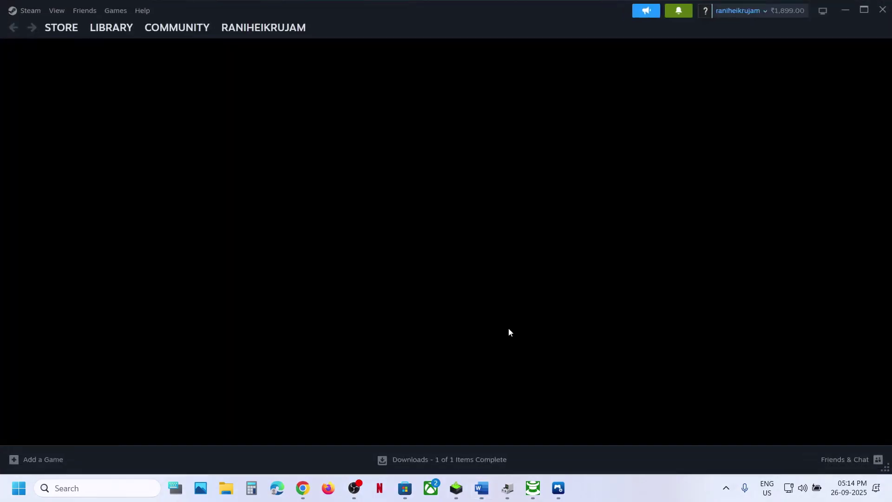
# Step: Set the Word notes aside and open Hades II in Steam's regular desktop Library
pyautogui.click(482, 488)
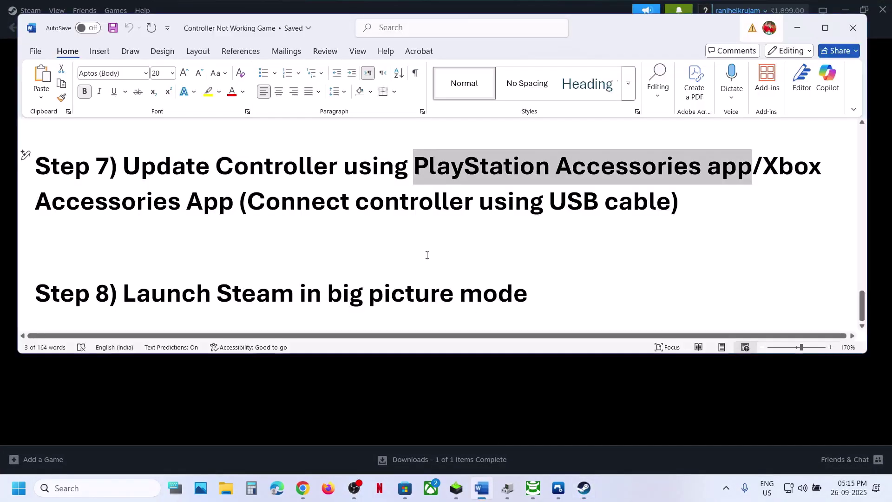
pyautogui.scroll(15, 352, 239)
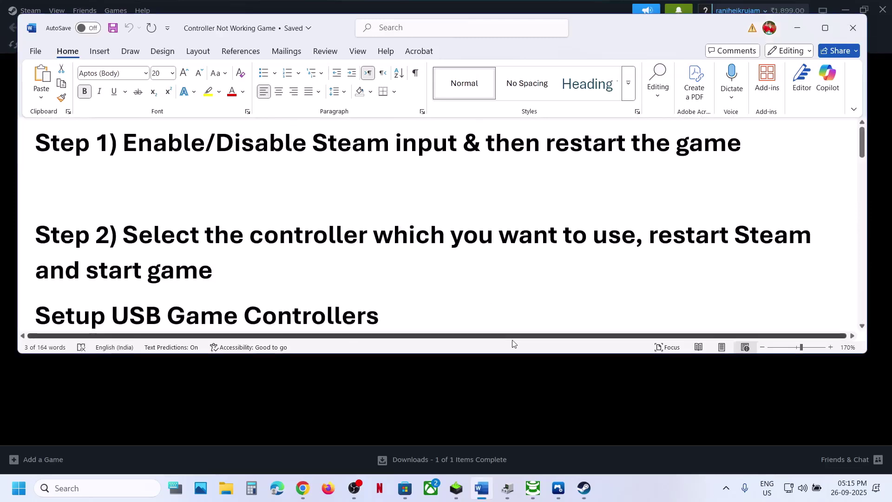
pyautogui.click(490, 379)
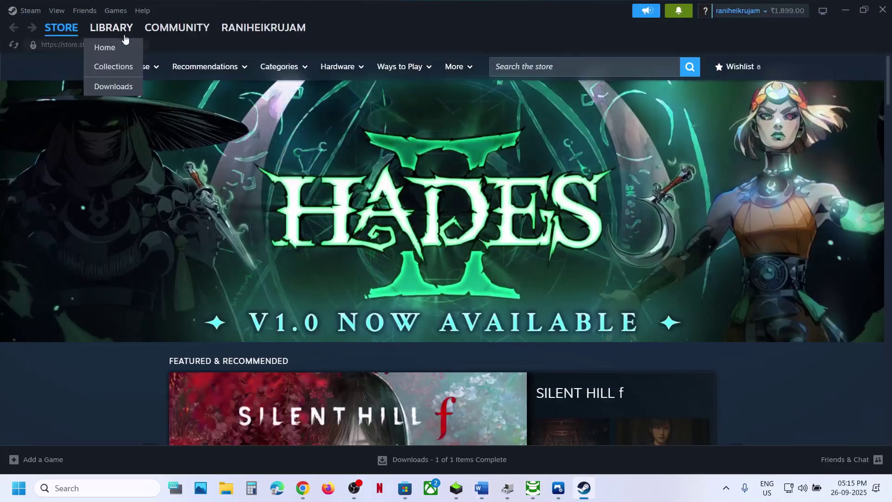
pyautogui.click(120, 31)
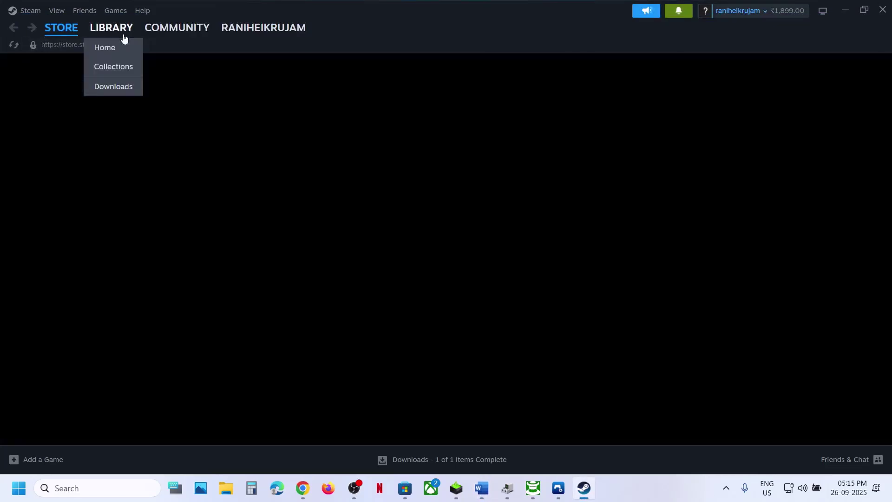
pyautogui.click(286, 312)
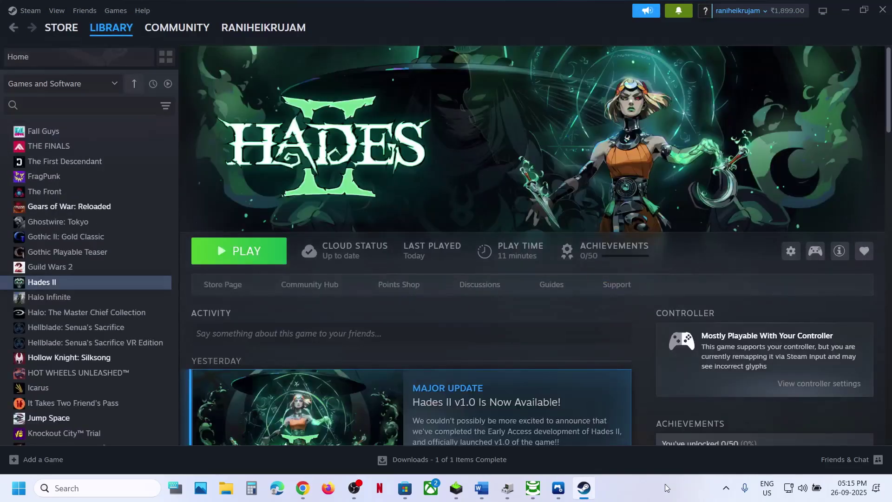